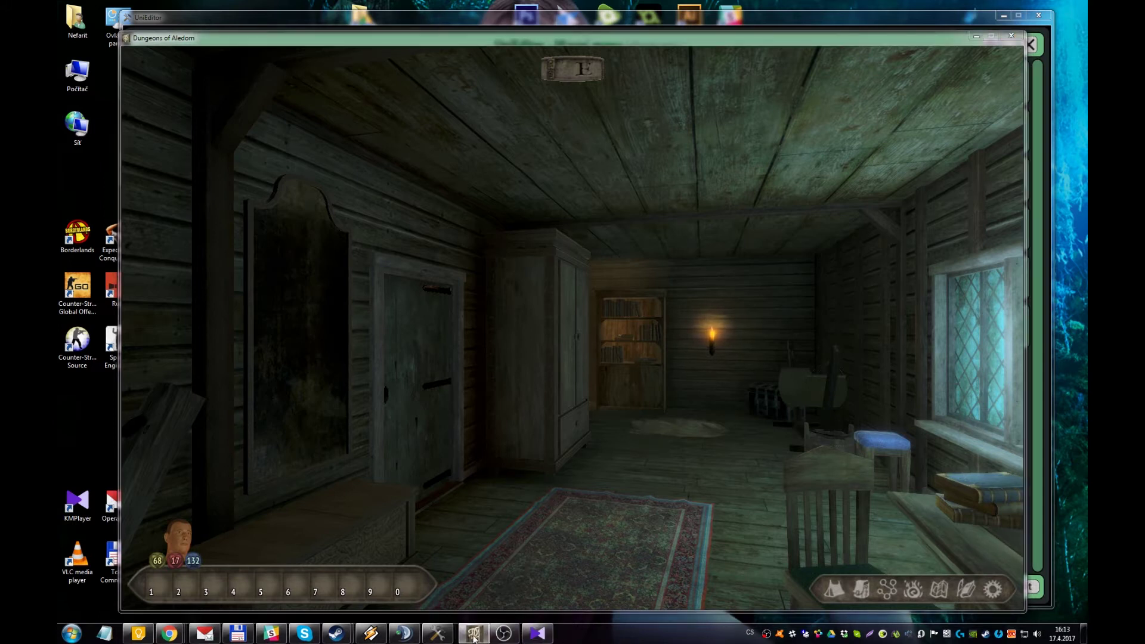
- Turn on the in-game editor mode in Dungeons of Aledorn, raise the adjustable value to 1.25 and move forward one floor tile
left_click(437, 632)
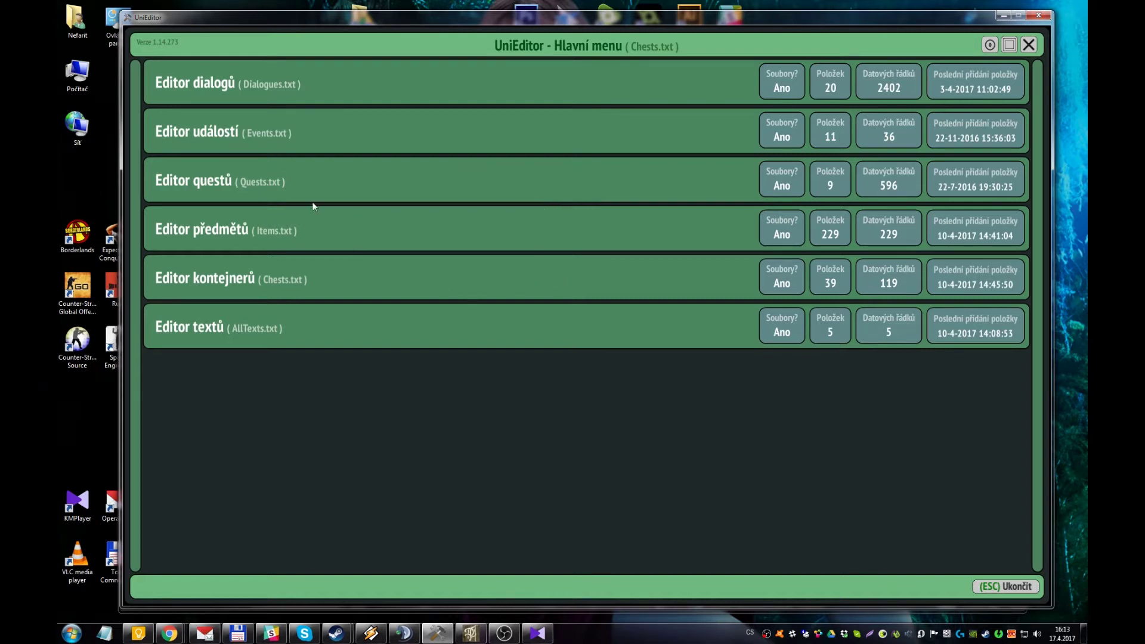
left_click(470, 632)
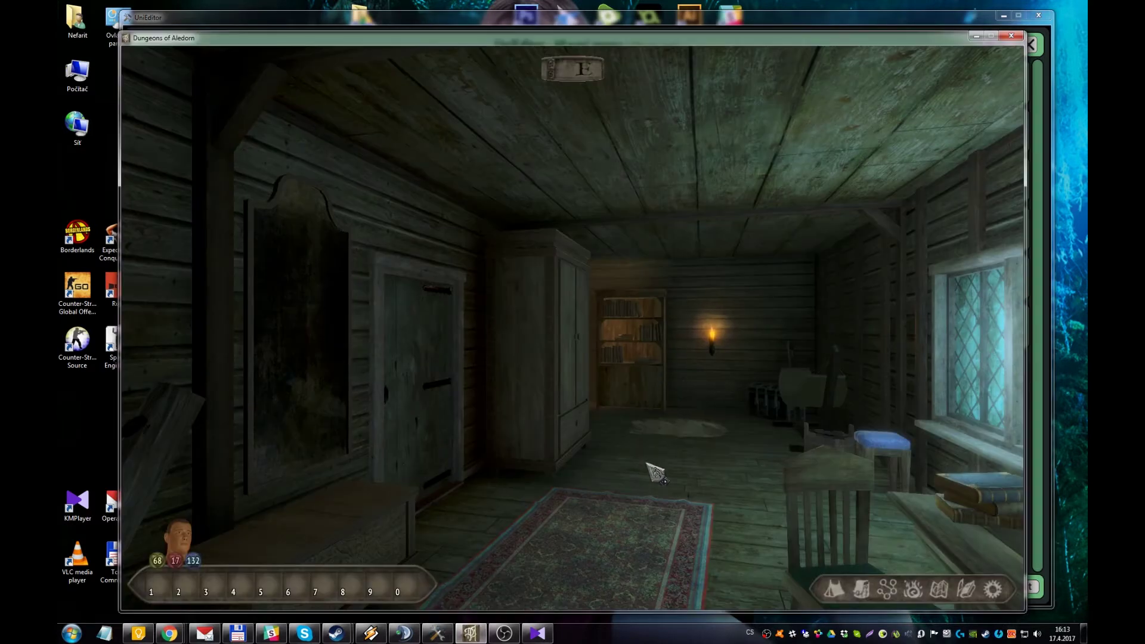
key("F1")
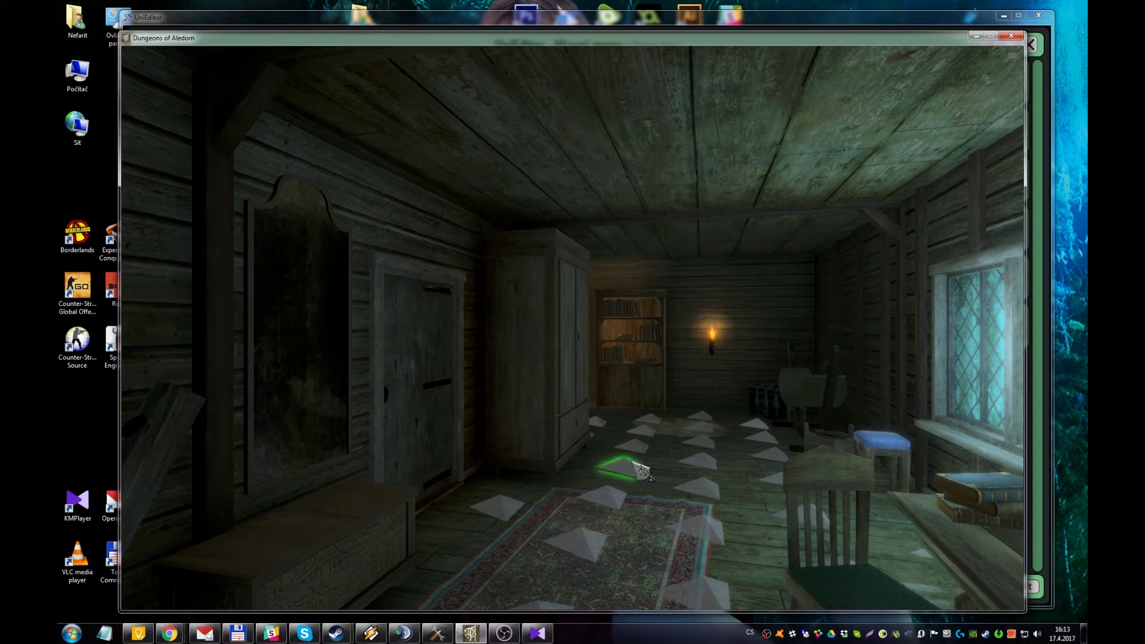
key("plus")
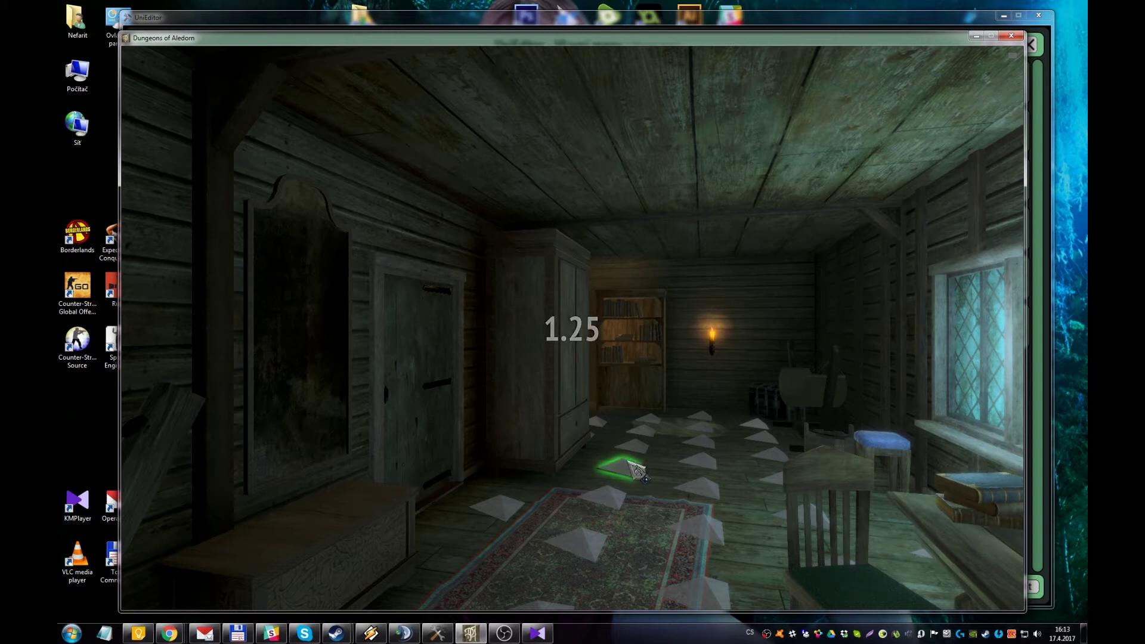
left_click(627, 463)
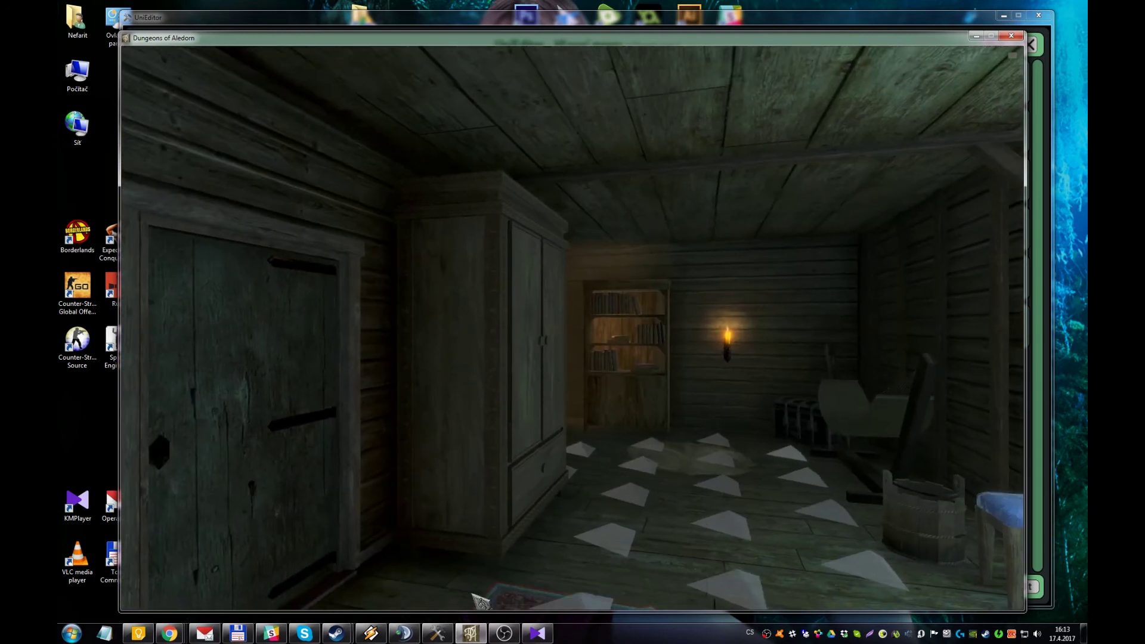
- Walk around the first room and examine its mirror, chest, door, wardrobe and bookshelf
left_click(437, 633)
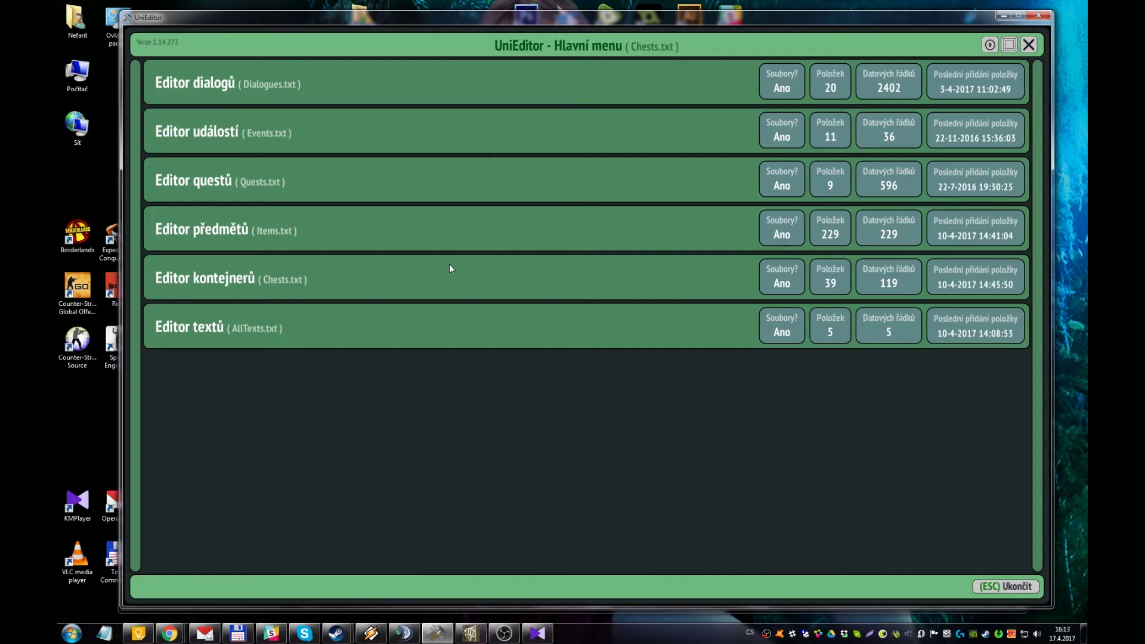
left_click(471, 633)
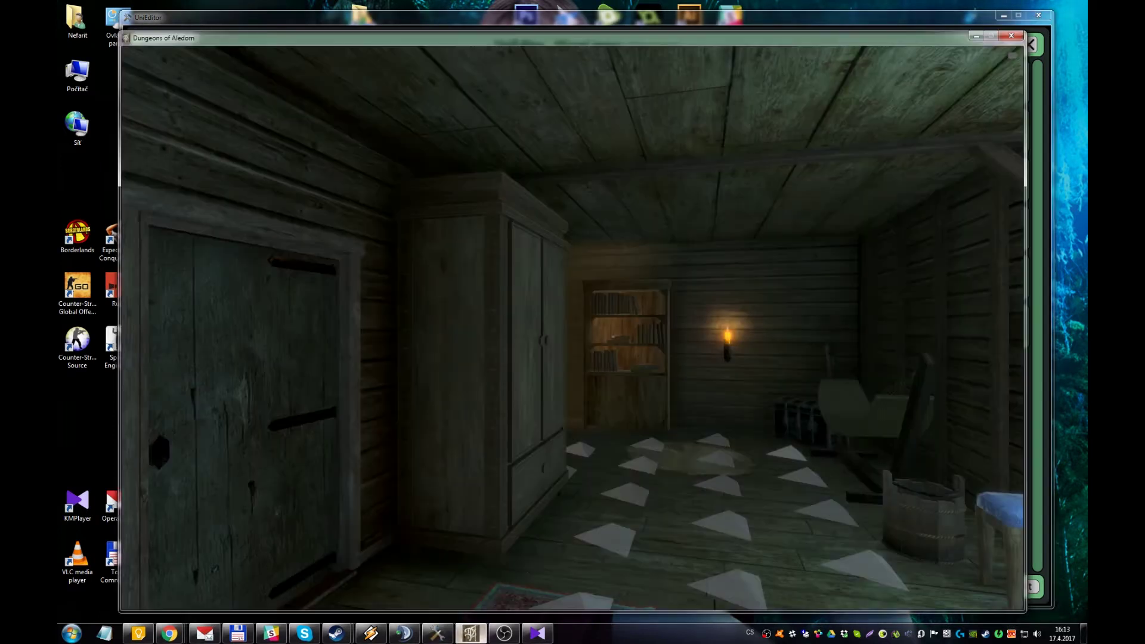
key("s")
key("a")
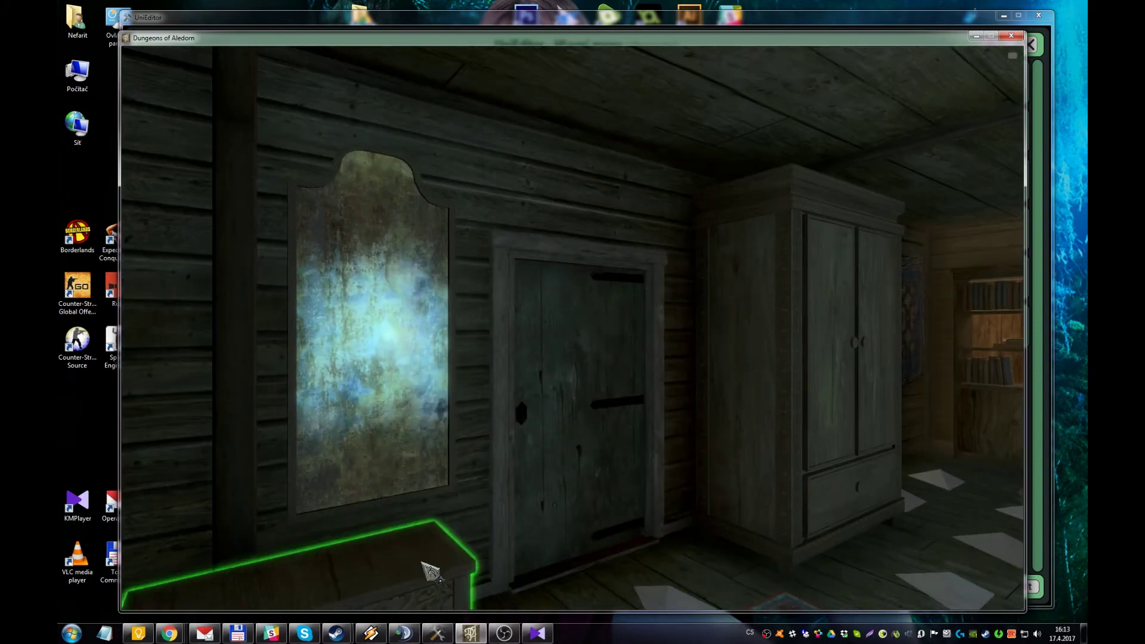
key("d")
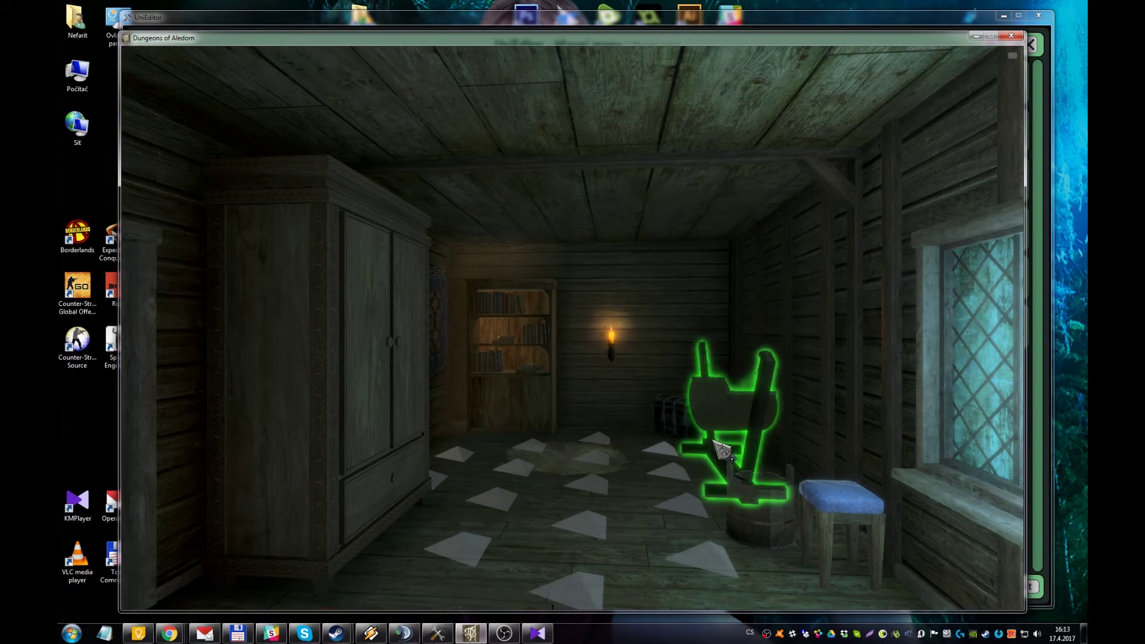
key("a")
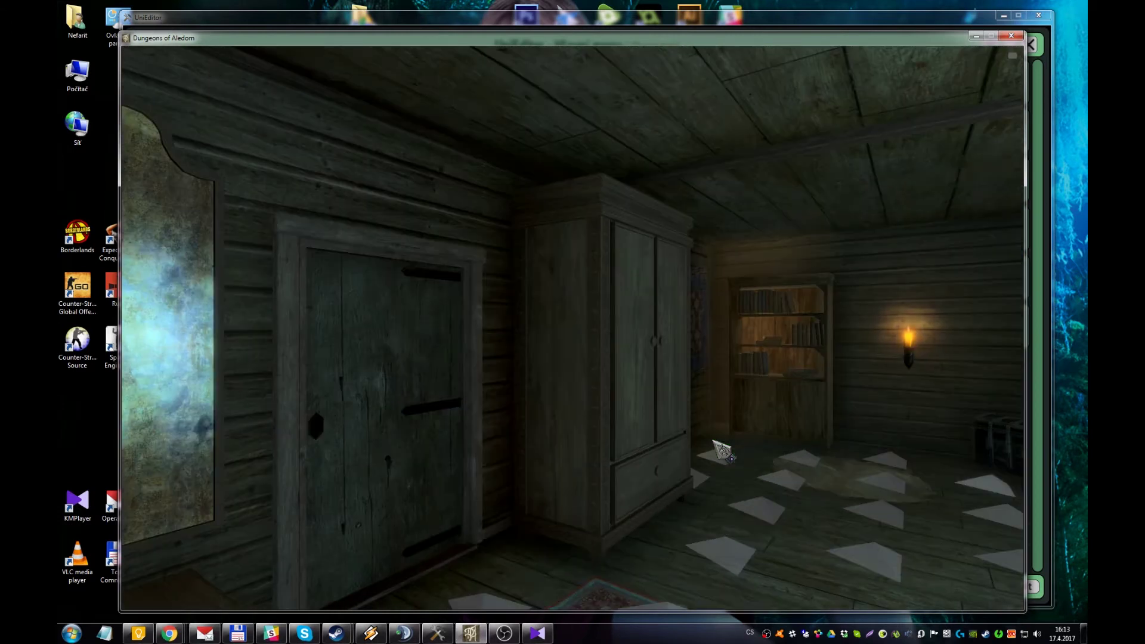
key("d")
key("w")
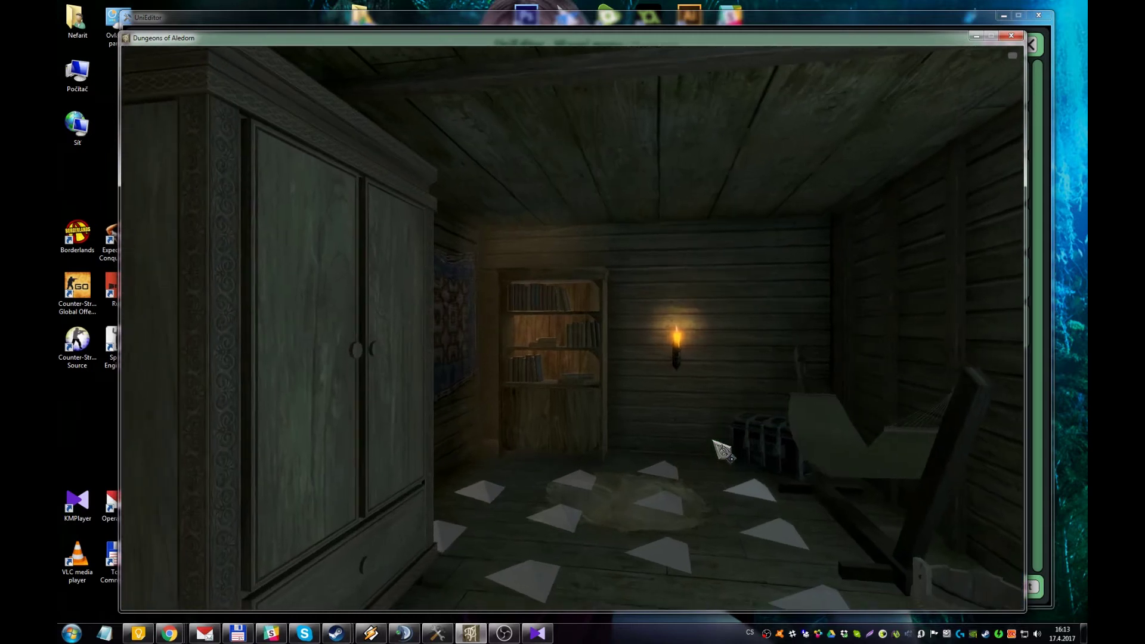
key("s")
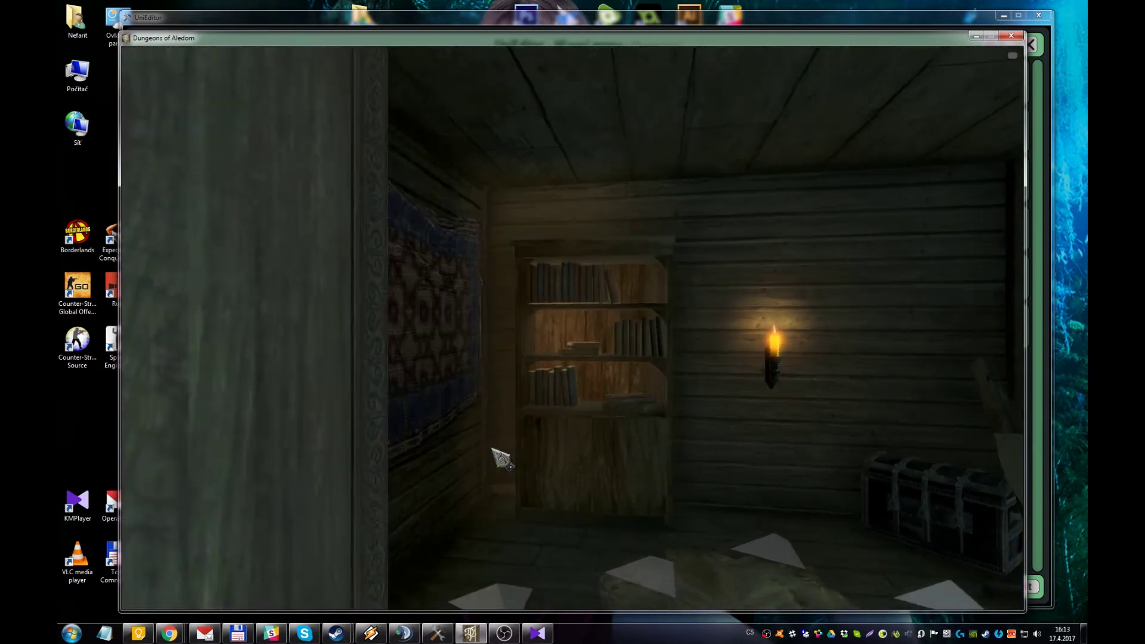
- Walk out through the doorway and across the adjoining rooms to the washroom with the wooden tubs
key("a")
key("w")
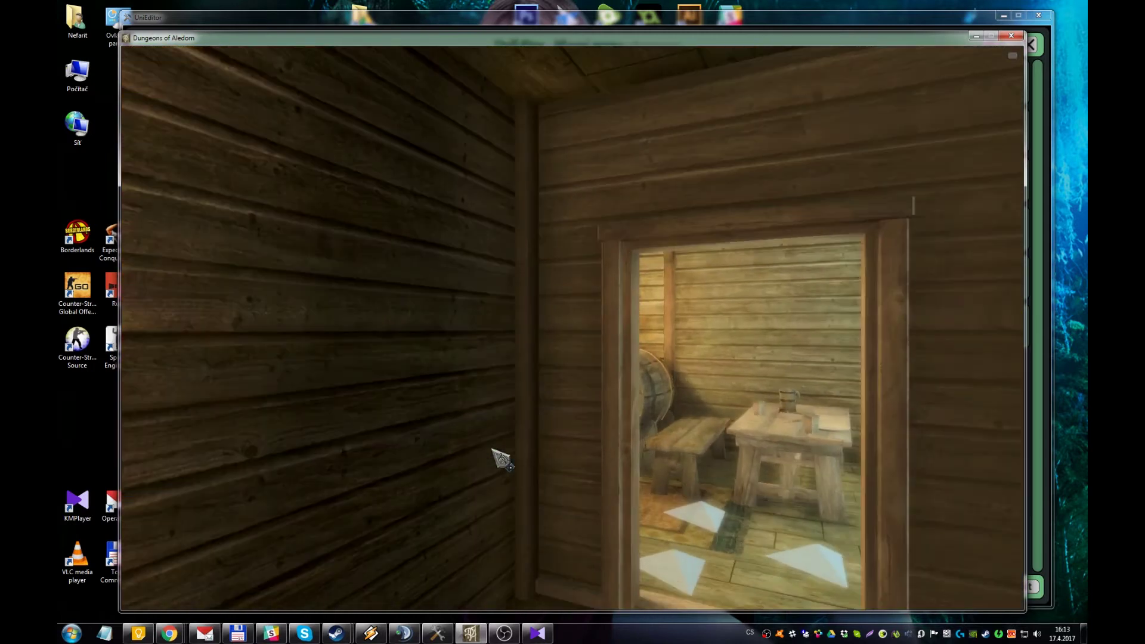
key("a")
key("a")
key("w")
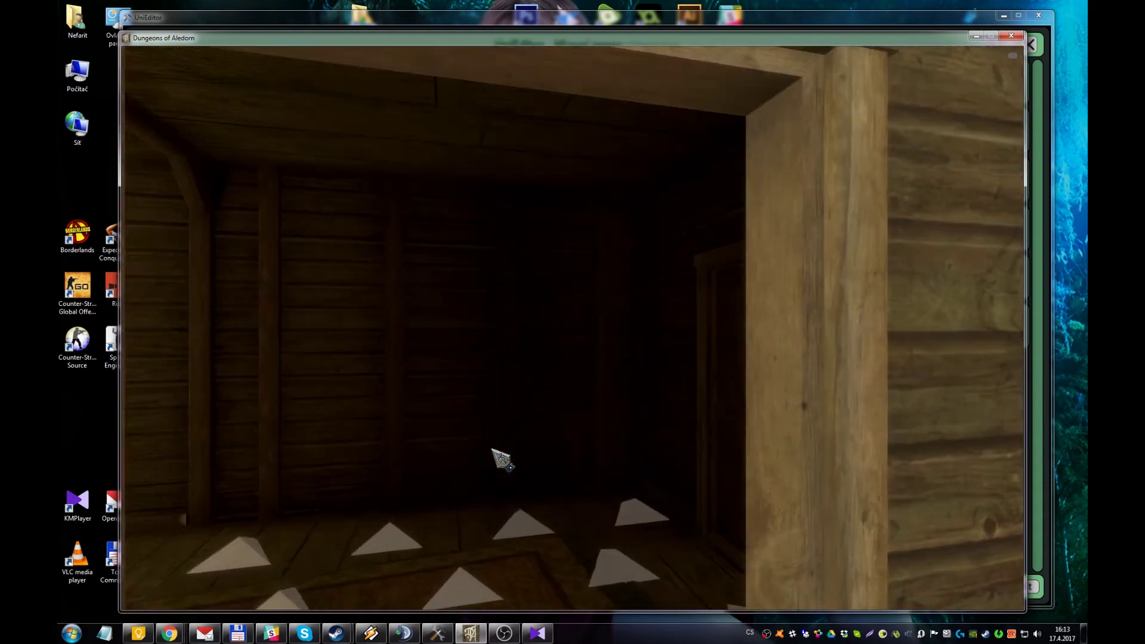
key("w")
key("d")
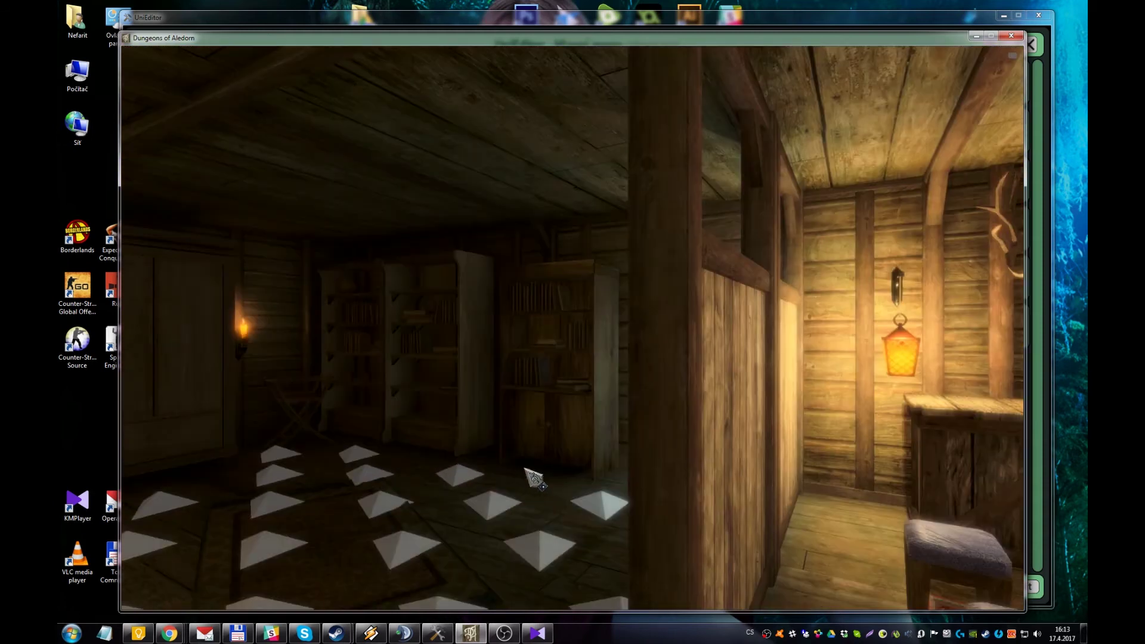
key("w")
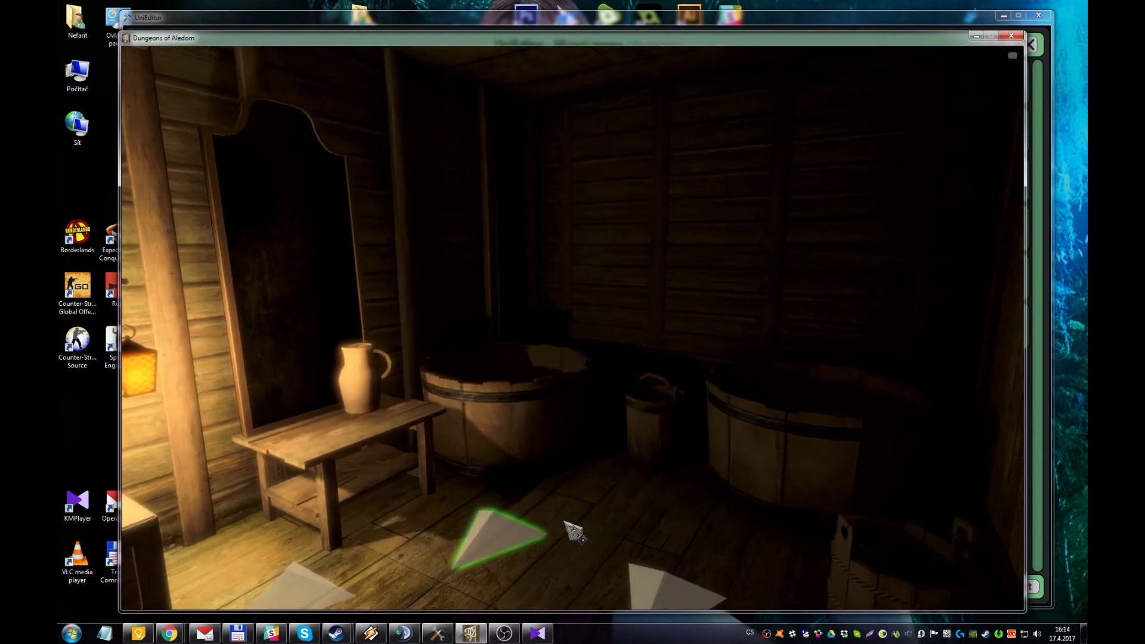
left_click(565, 522)
right_click_drag(623, 511, 674, 486)
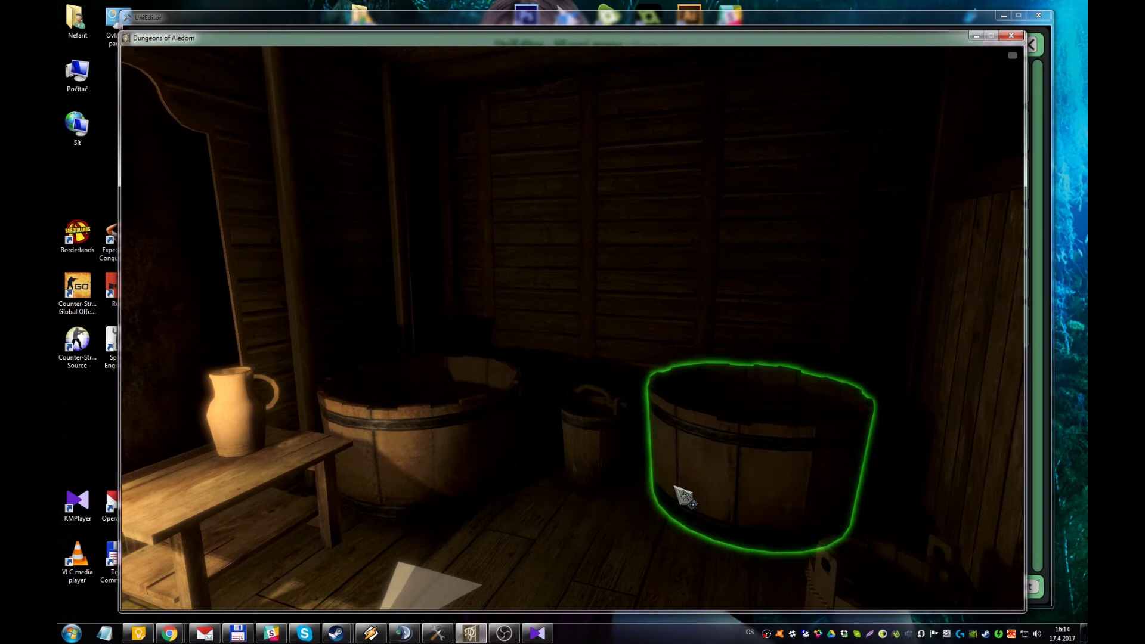
- Set the zone type of the wooden tub beside the bench and jug to Kontejner
left_click(532, 492)
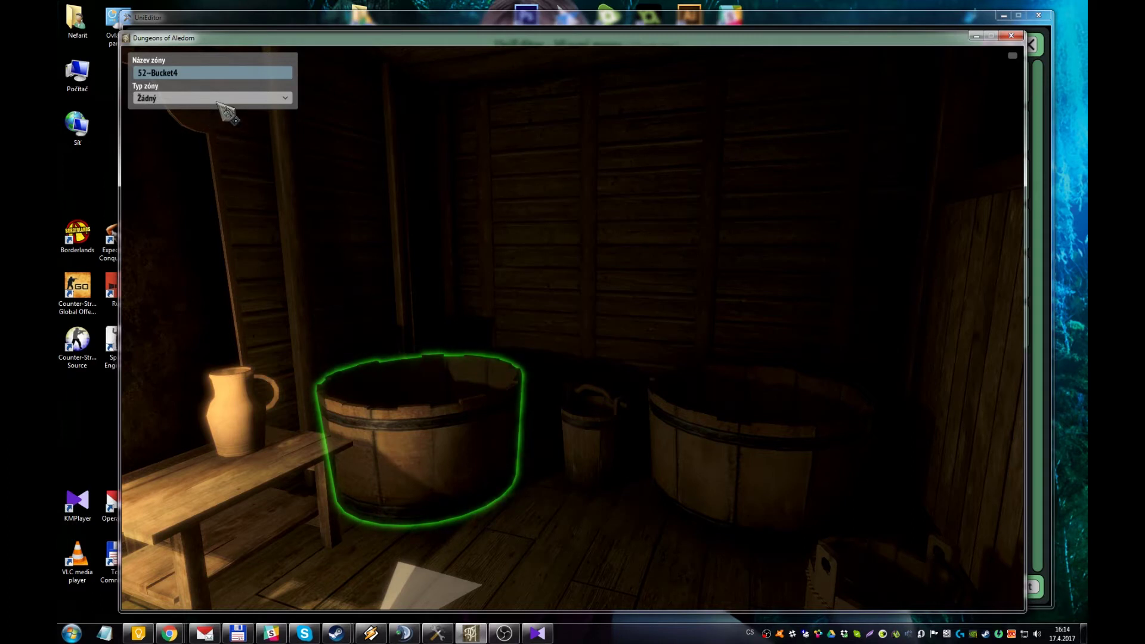
left_click(185, 99)
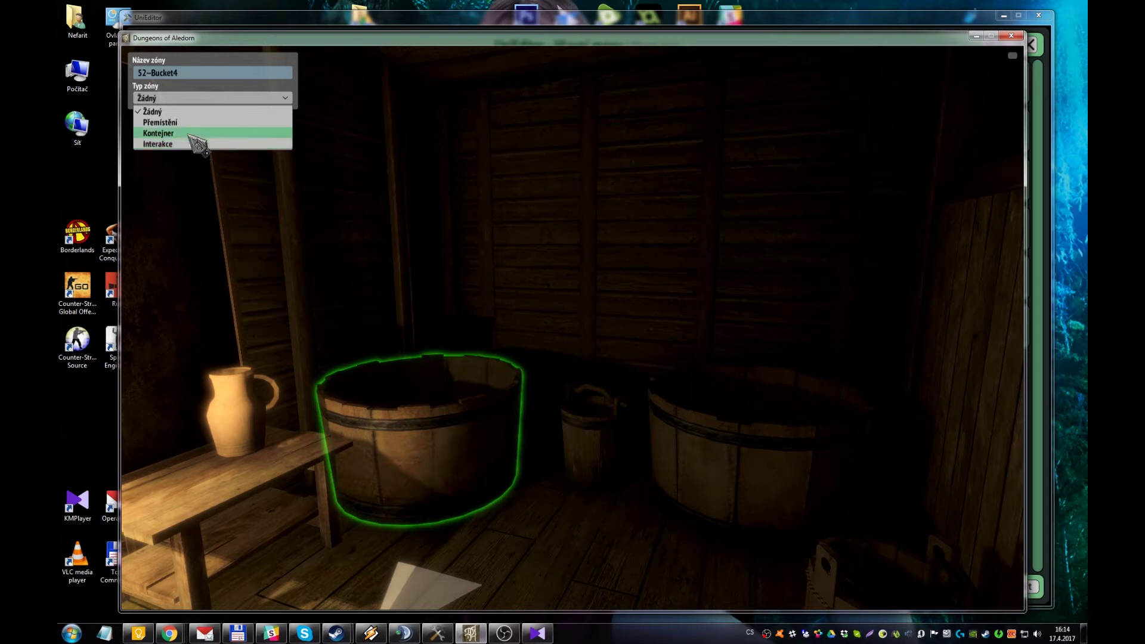
left_click(190, 135)
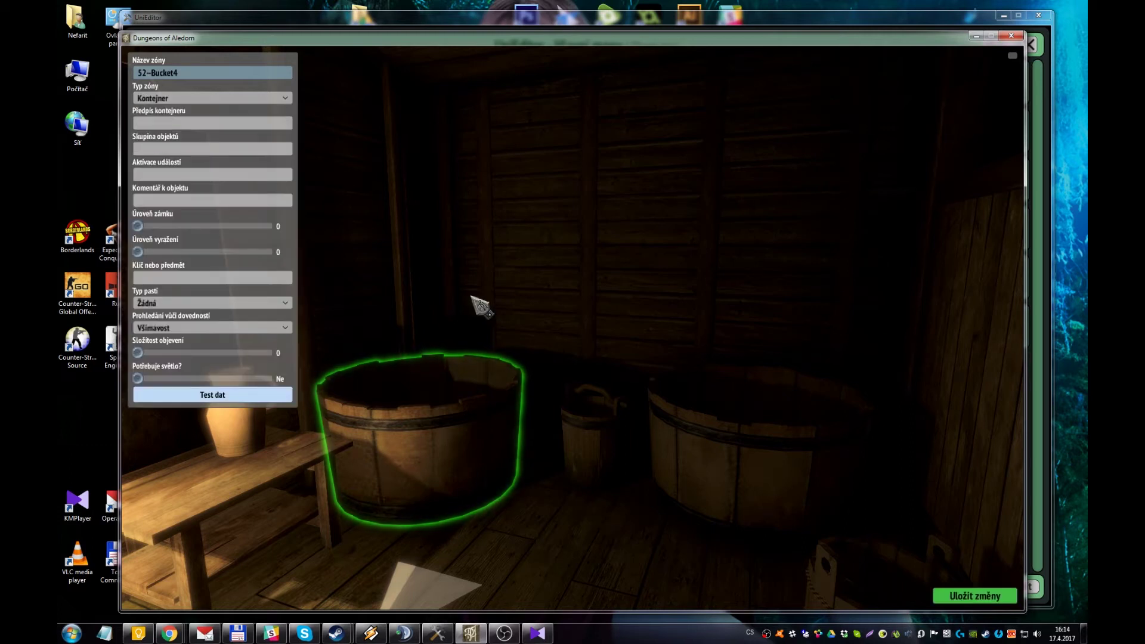
key("a")
key("w")
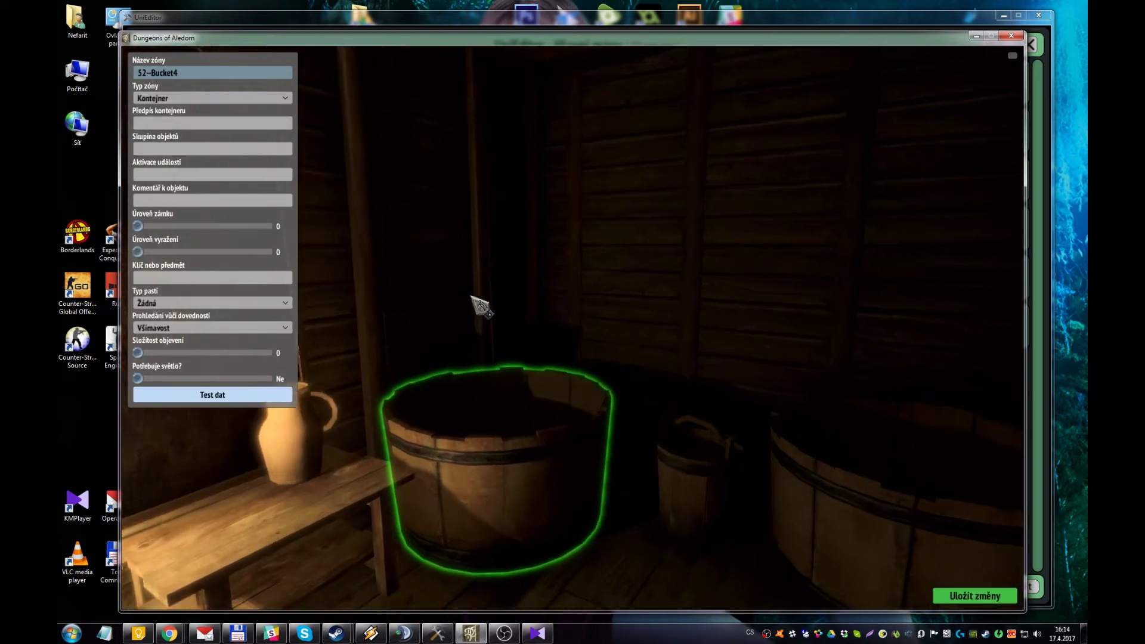
- Switch to UniEditor, open the container editor and look through the container list for a suitable definition code
left_click(176, 122)
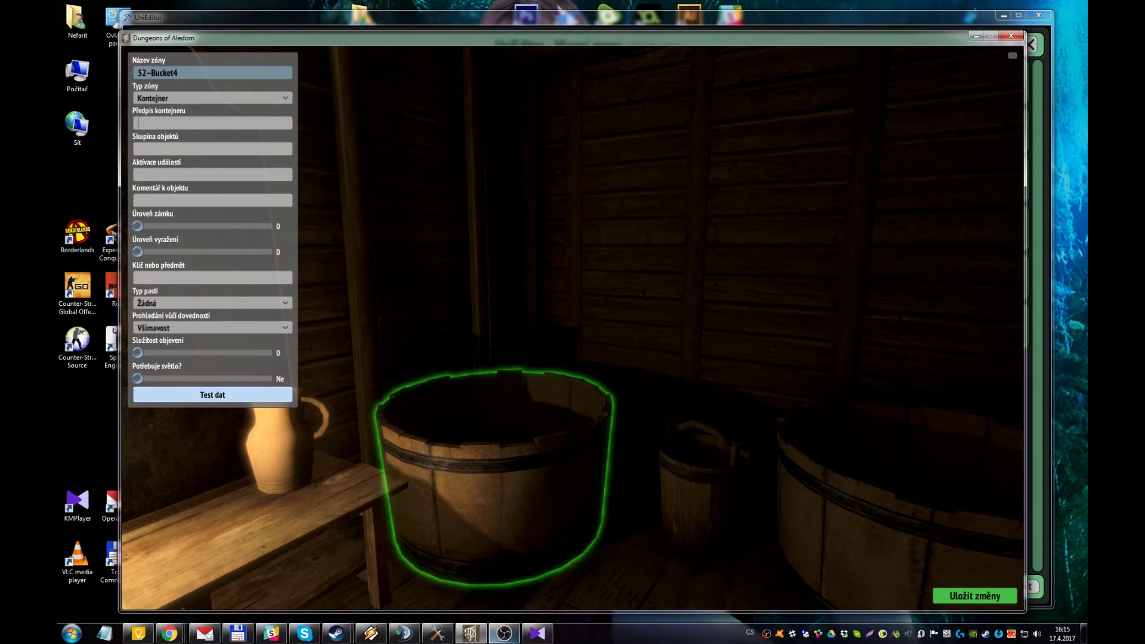
left_click(437, 633)
left_click(441, 280)
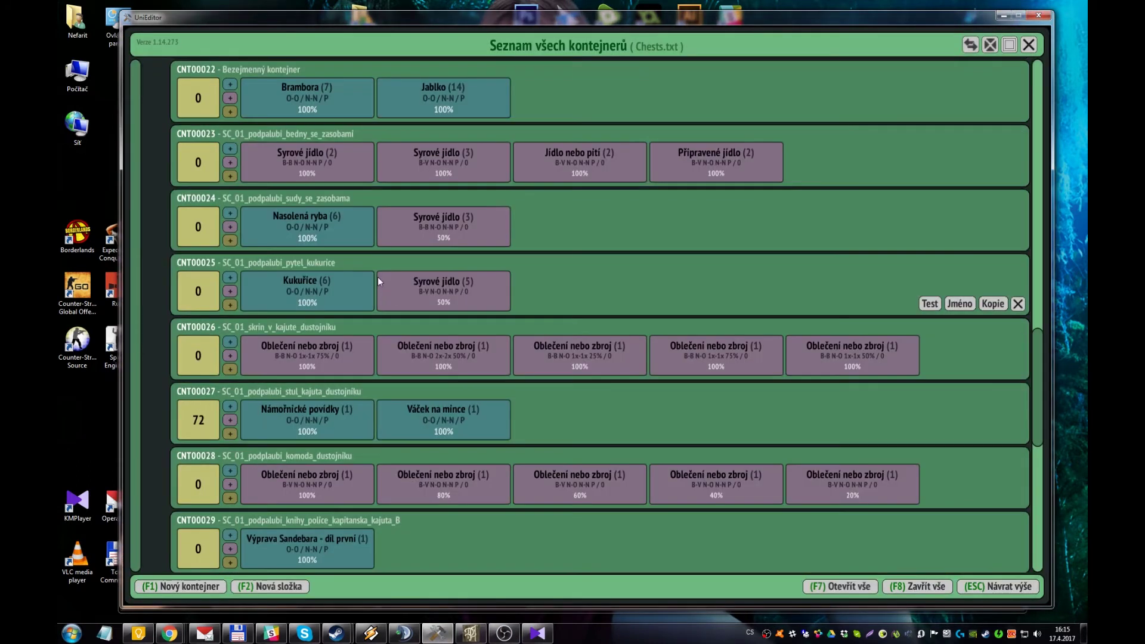
scroll(377, 277, "down", 5)
scroll(334, 358, "up", 5)
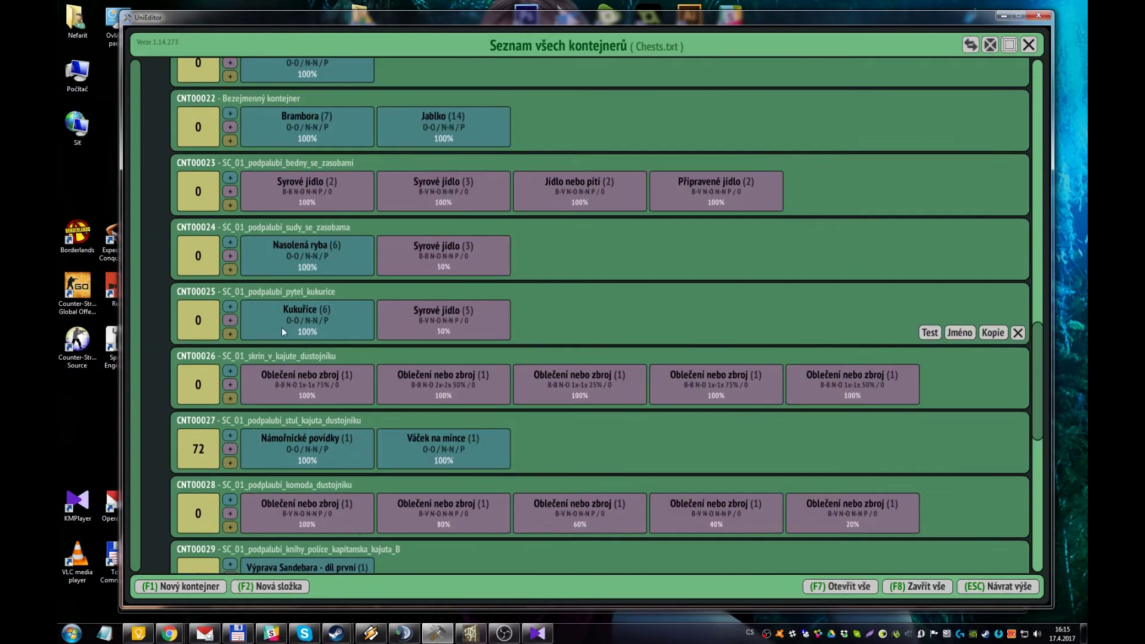
scroll(309, 354, "down", 1)
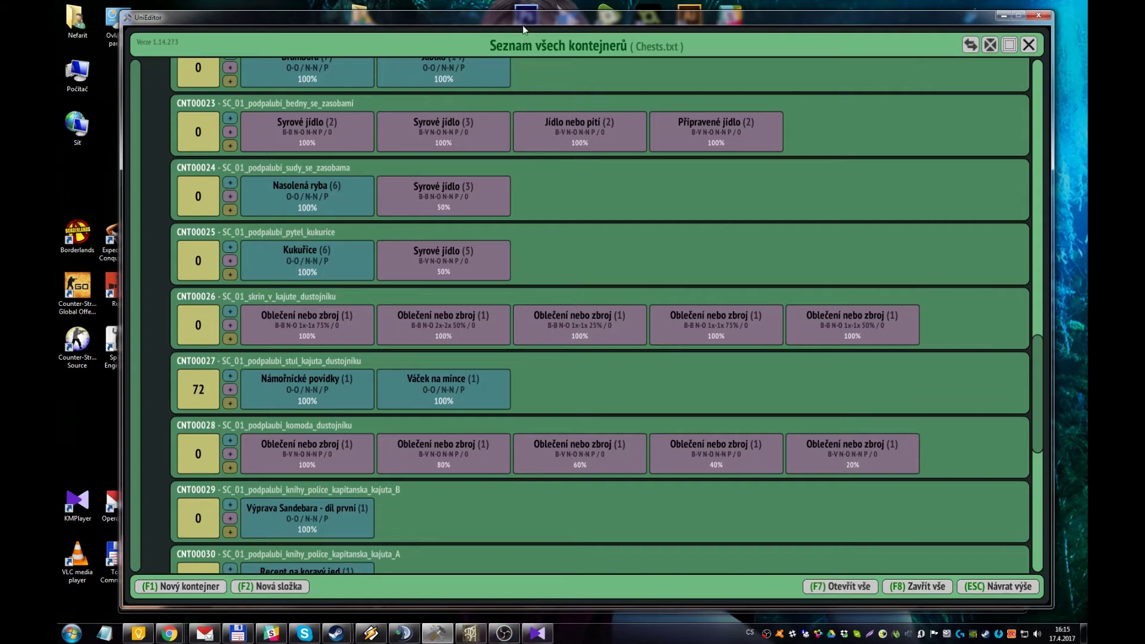
left_click_drag(523, 27, 481, 19)
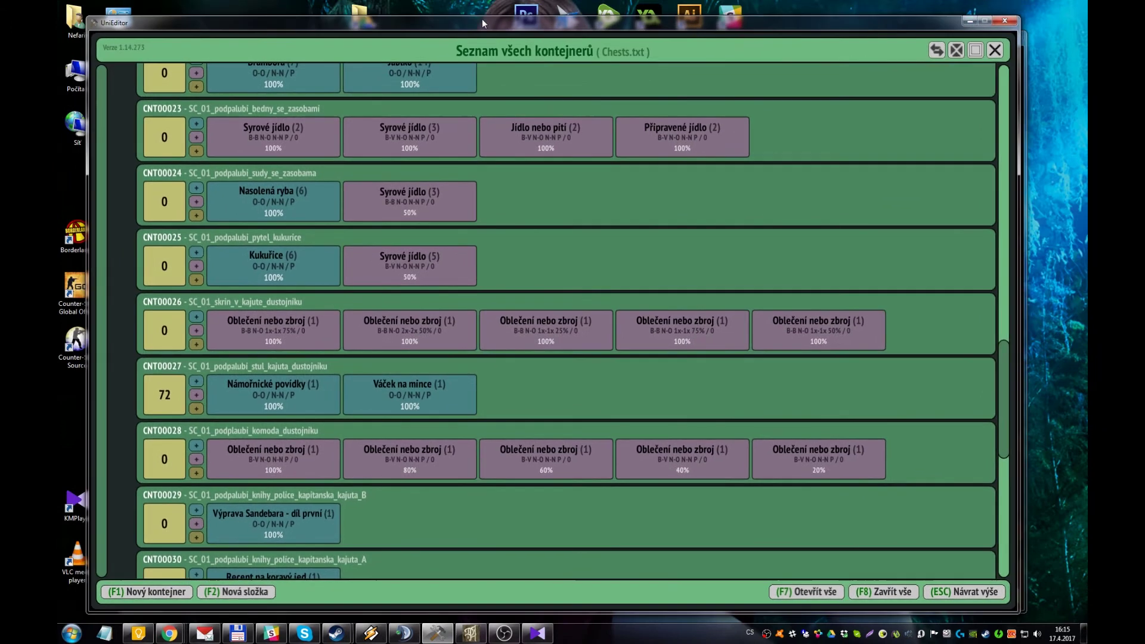
- Switch back to Dungeons of Aledorn, assign container definition CNT00027 to the tub, run the data test and deselect the tub
left_click(469, 634)
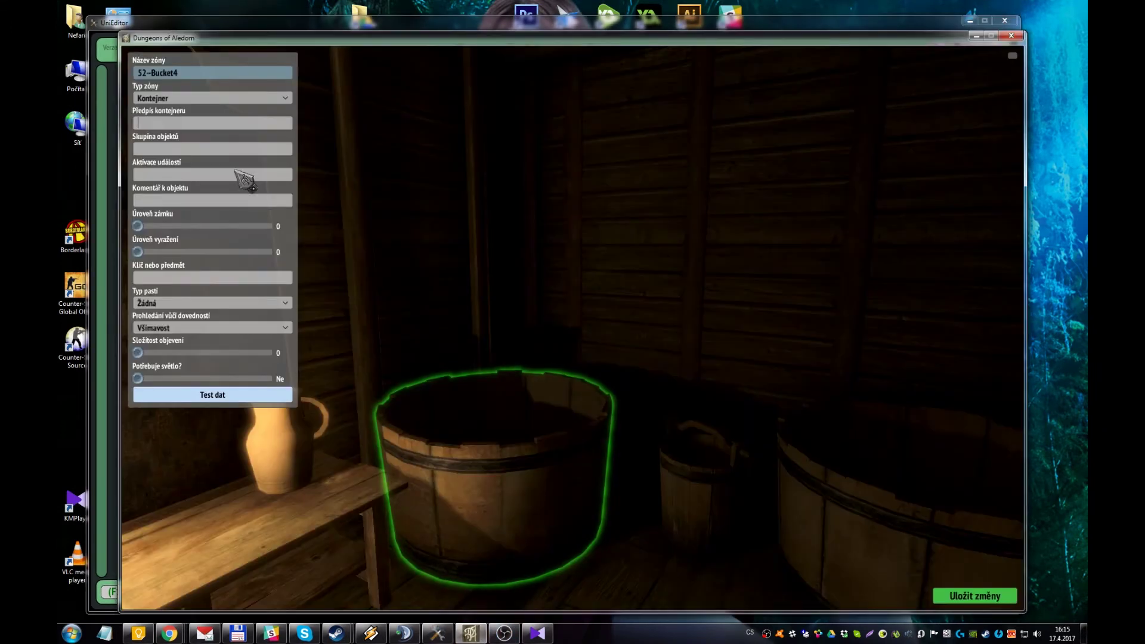
left_click(204, 127)
type("CNT00027")
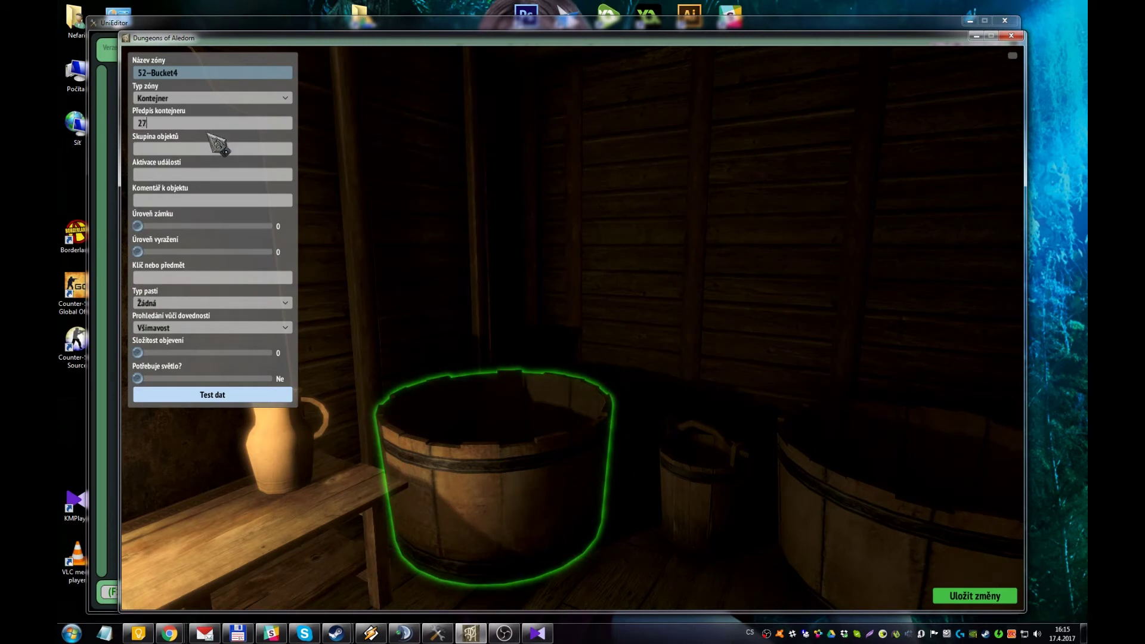
left_click(234, 398)
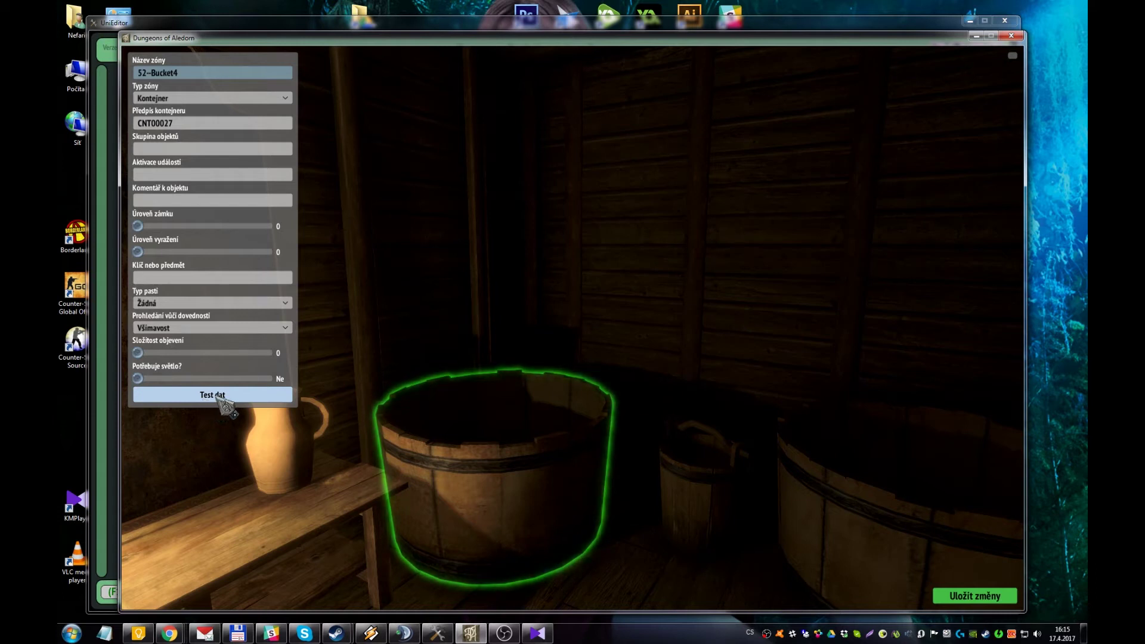
left_click(207, 151)
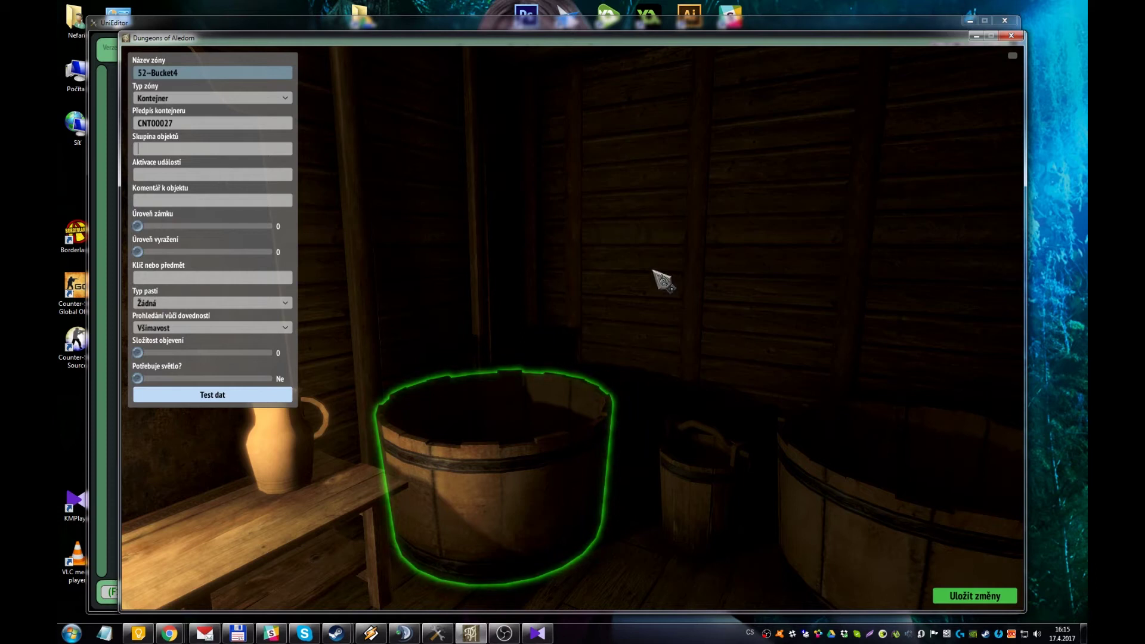
left_click(518, 269)
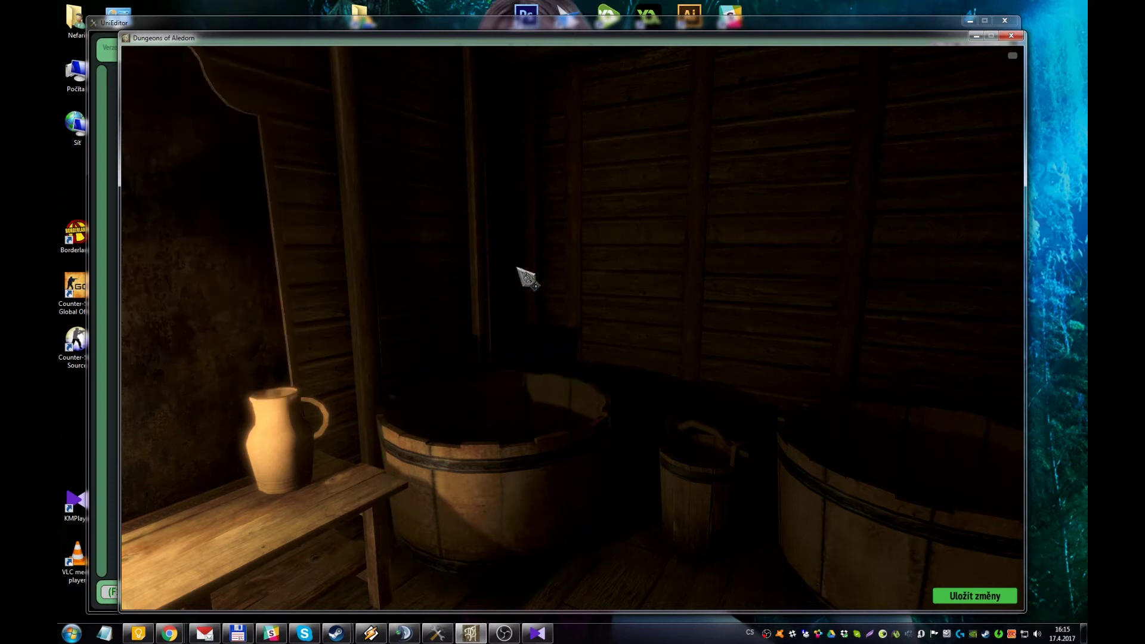
- Look over the dark adjoining room and its furniture, and return to the wooden tub by the bench
key("q")
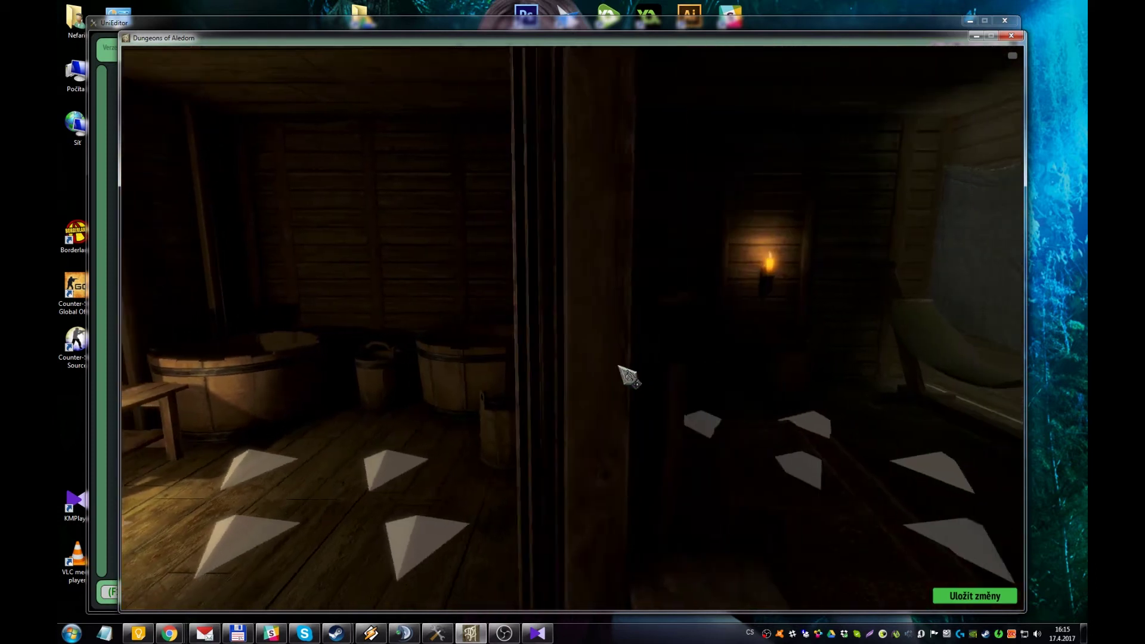
key("d")
key("d")
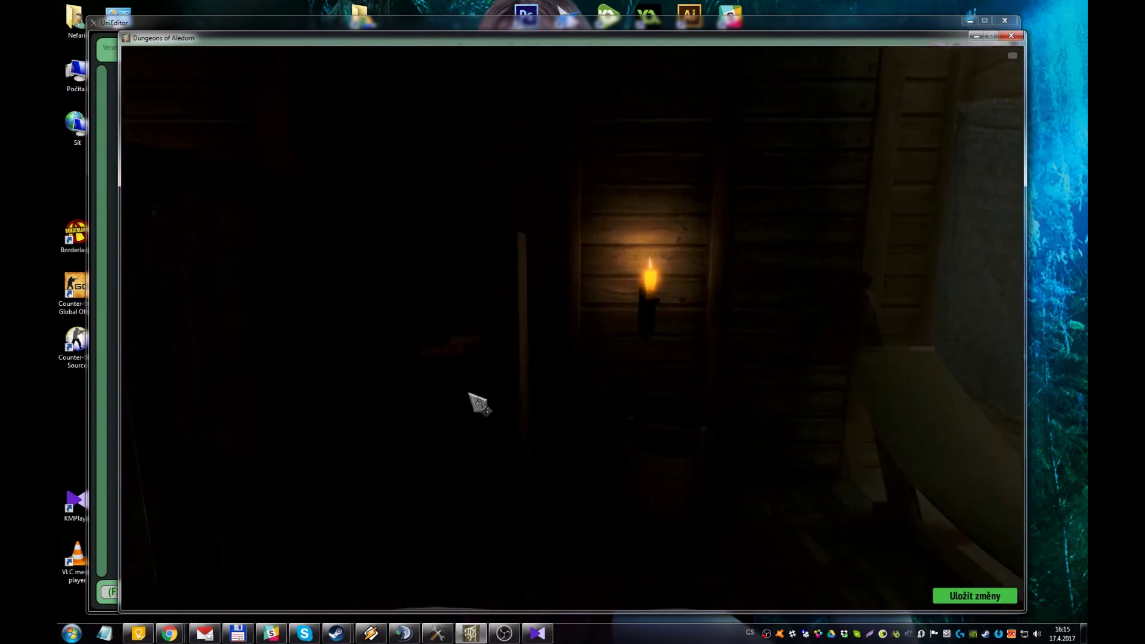
key("q")
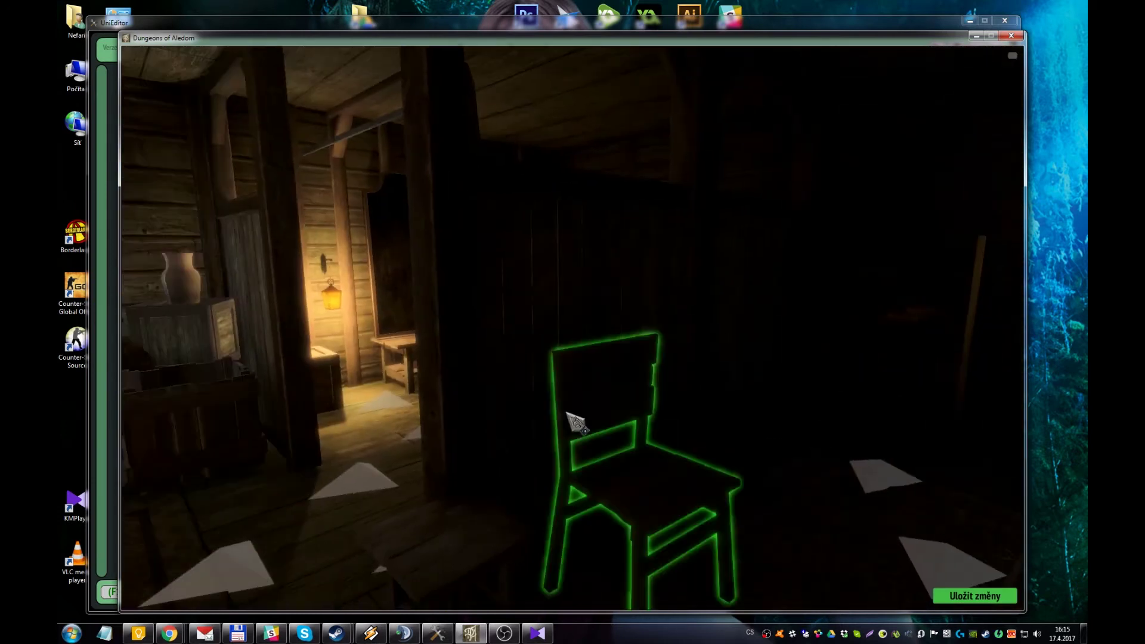
key("w")
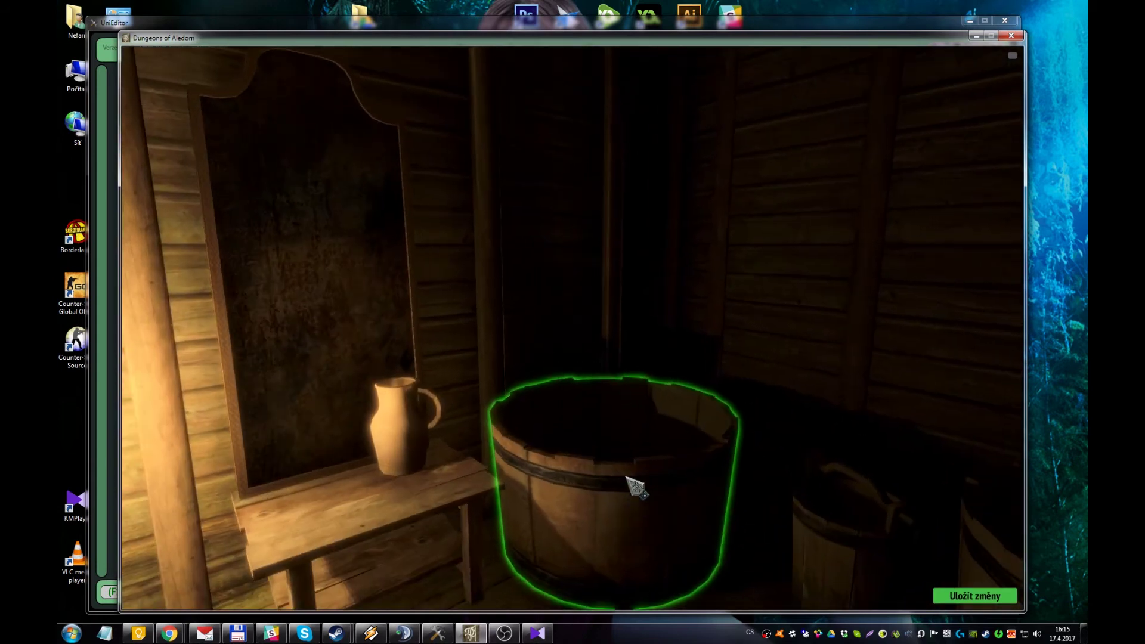
- Examine the grouped desk, chair and wall shelf in the adjoining room, both in play mode and in the editor
key("d")
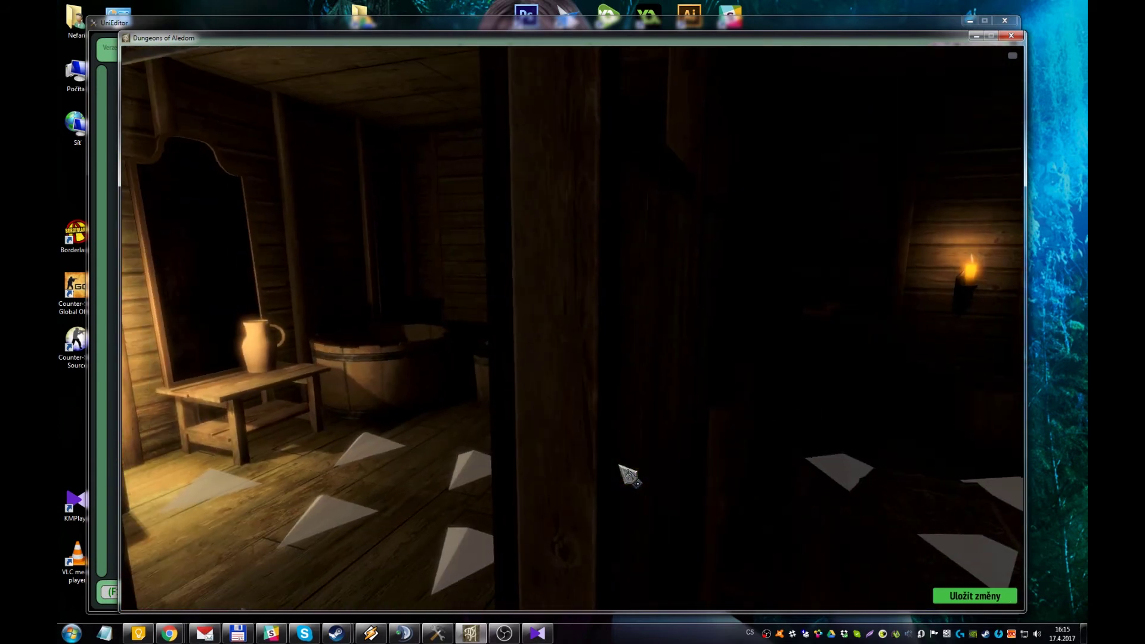
key("e")
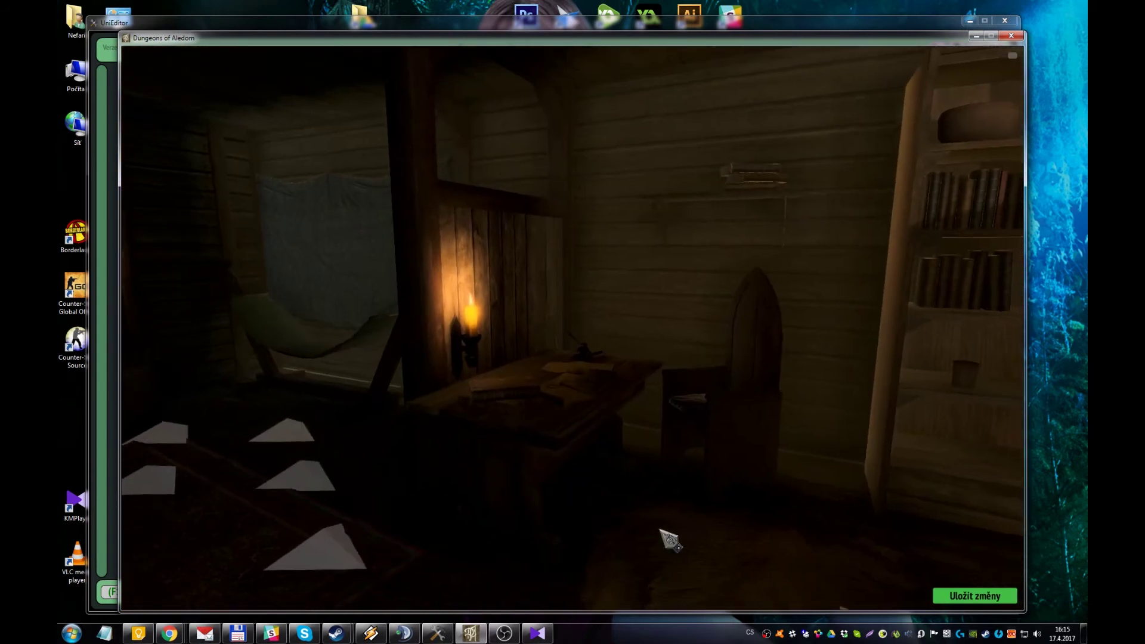
key("s")
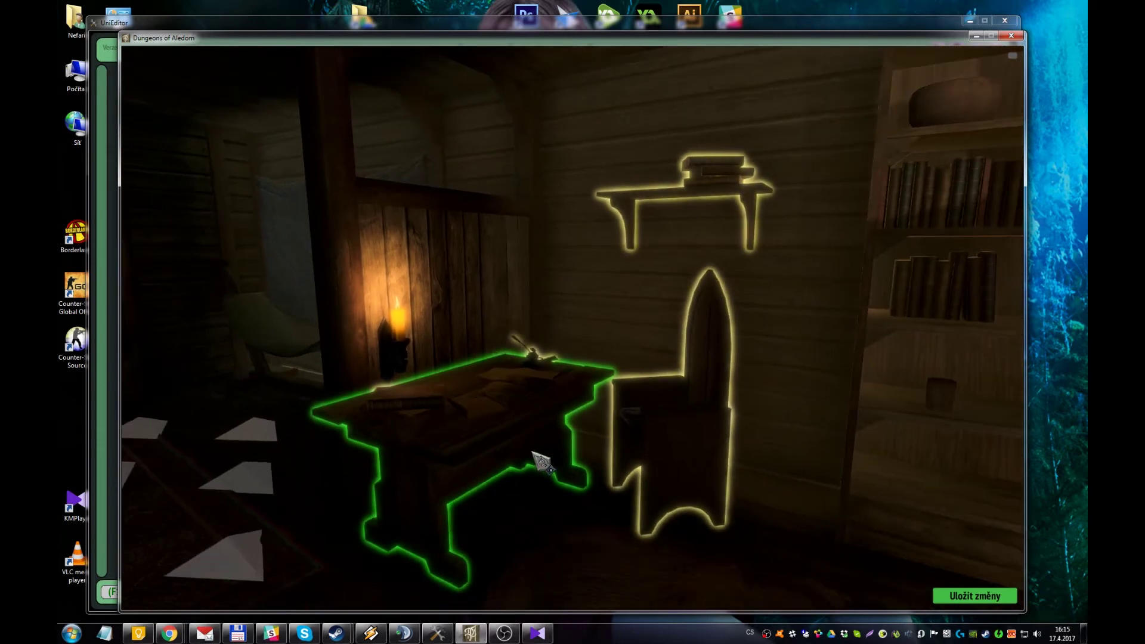
key("w")
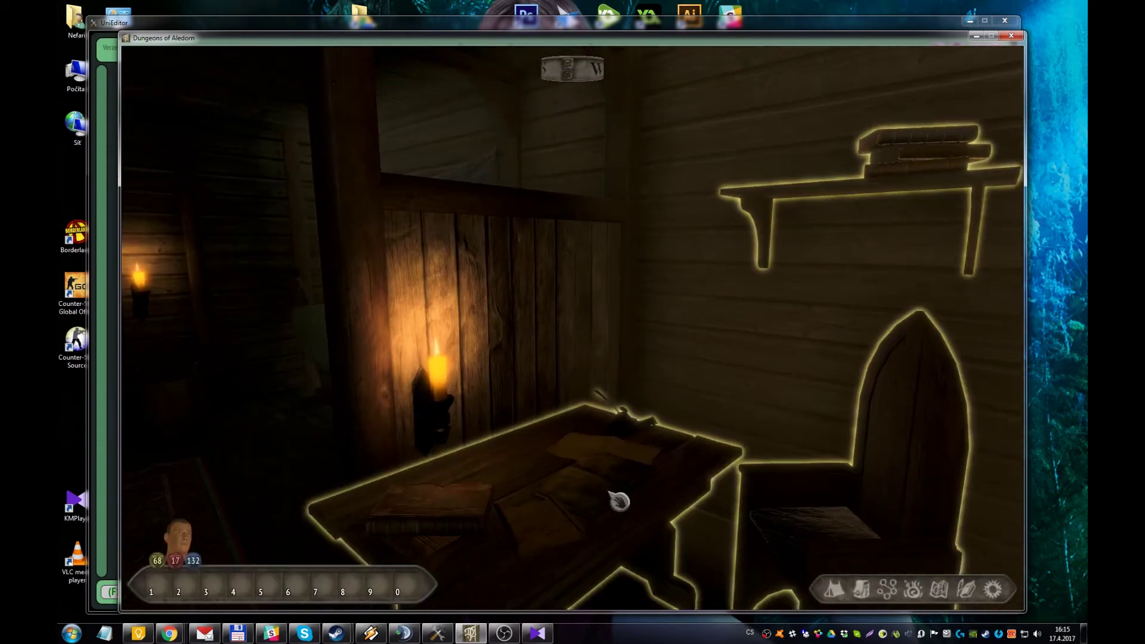
key("d")
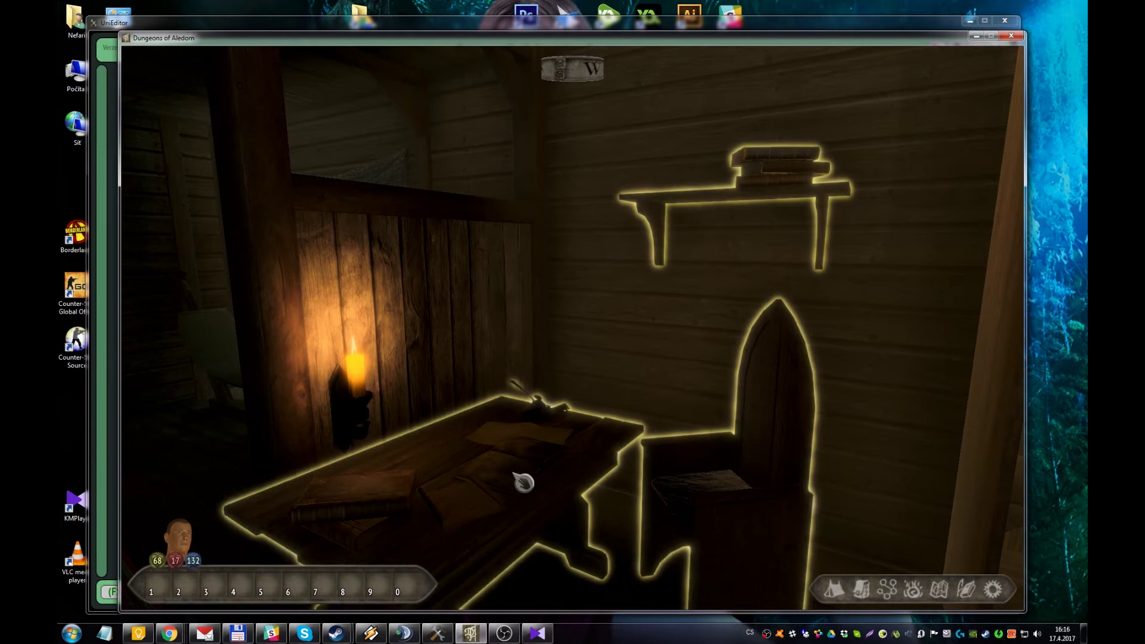
key("Tab")
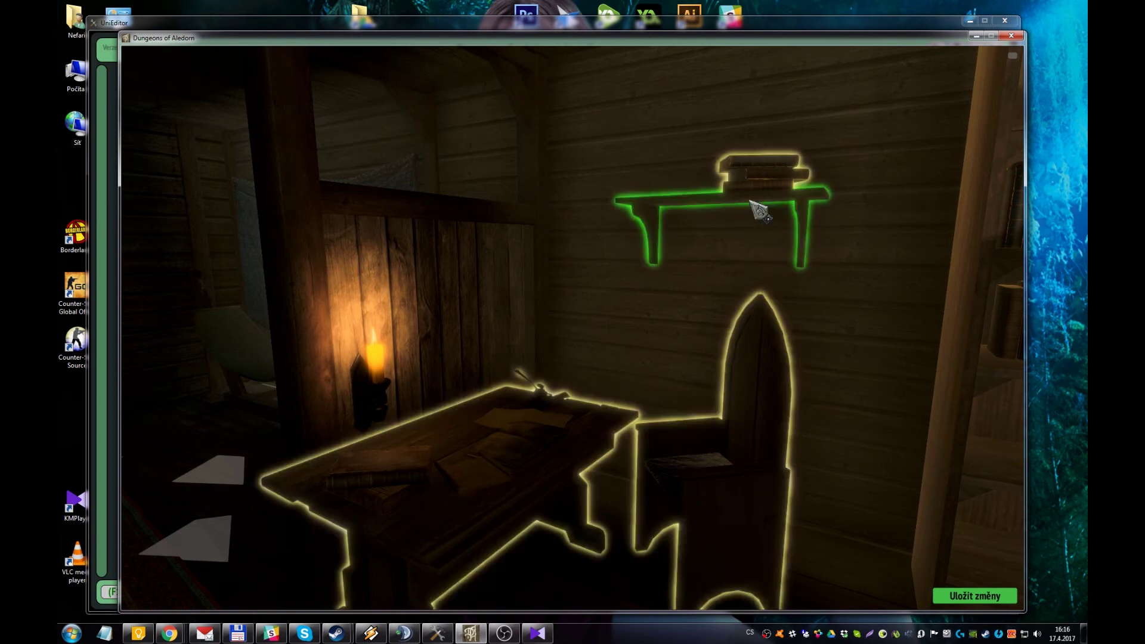
- Return to the wooden tub beside the bench and set its object group (Skupina objektů) to AAA
key("q")
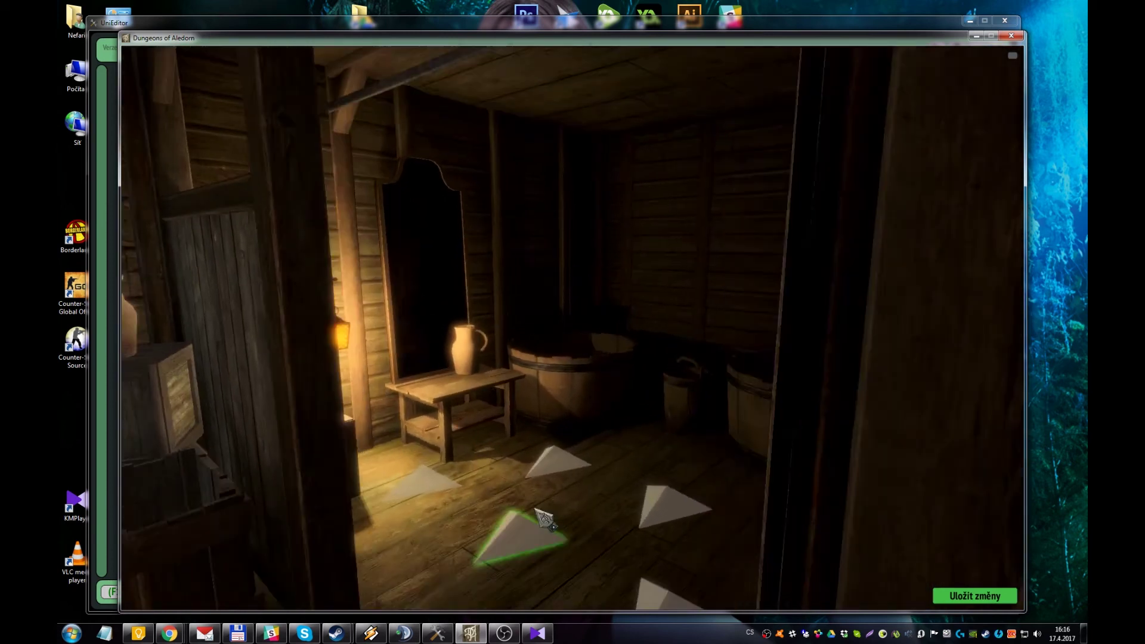
left_click(537, 511)
left_click(618, 474)
left_click(202, 151)
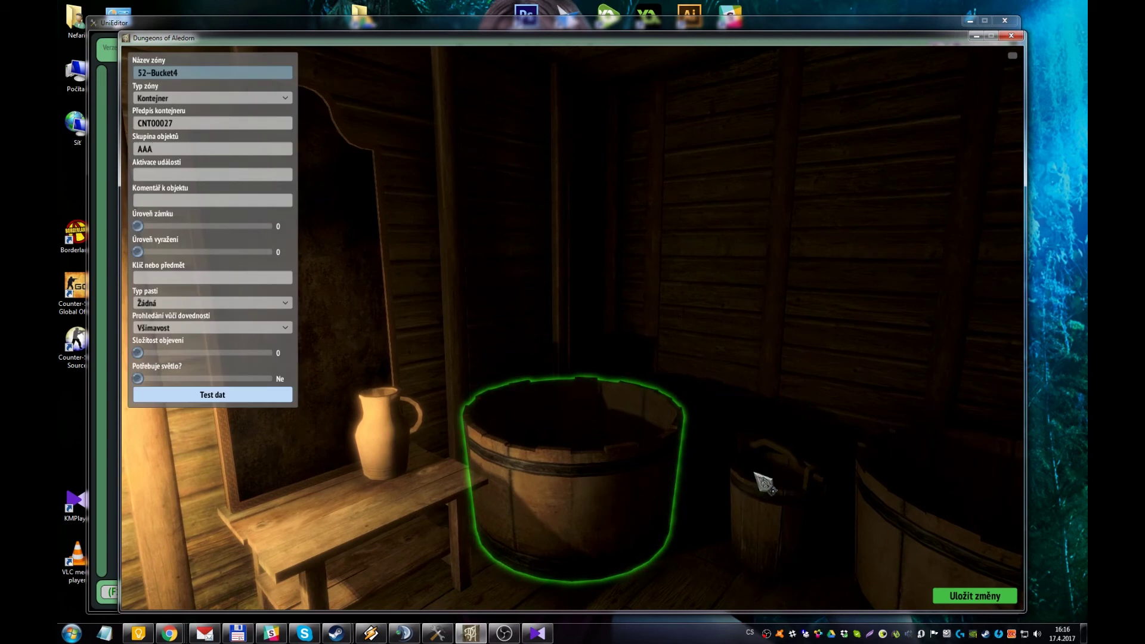
- Make the small bucket beside the tub a Kontejner zone with object group AAA, and deselect it
left_click(762, 477)
left_click(214, 97)
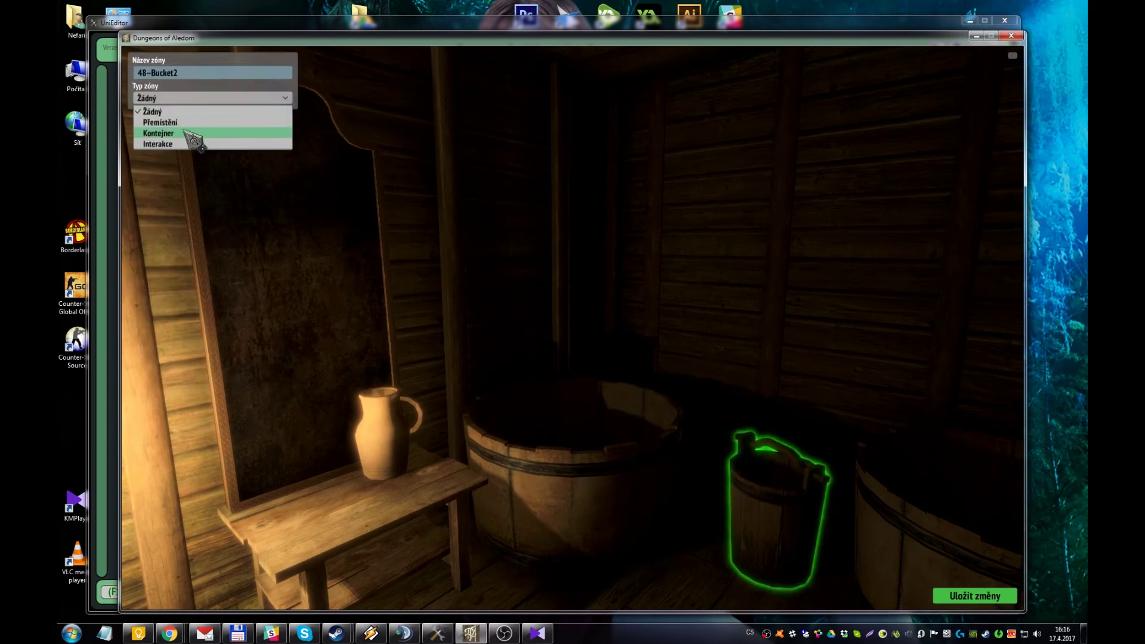
left_click(185, 131)
left_click(179, 149)
type("AAA")
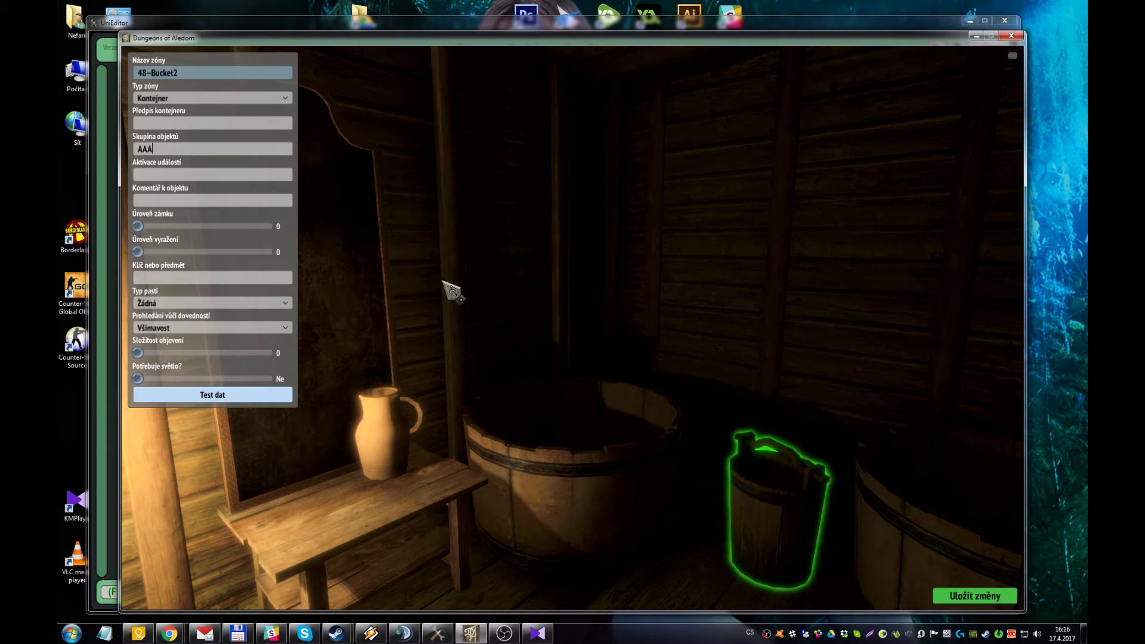
key("Escape")
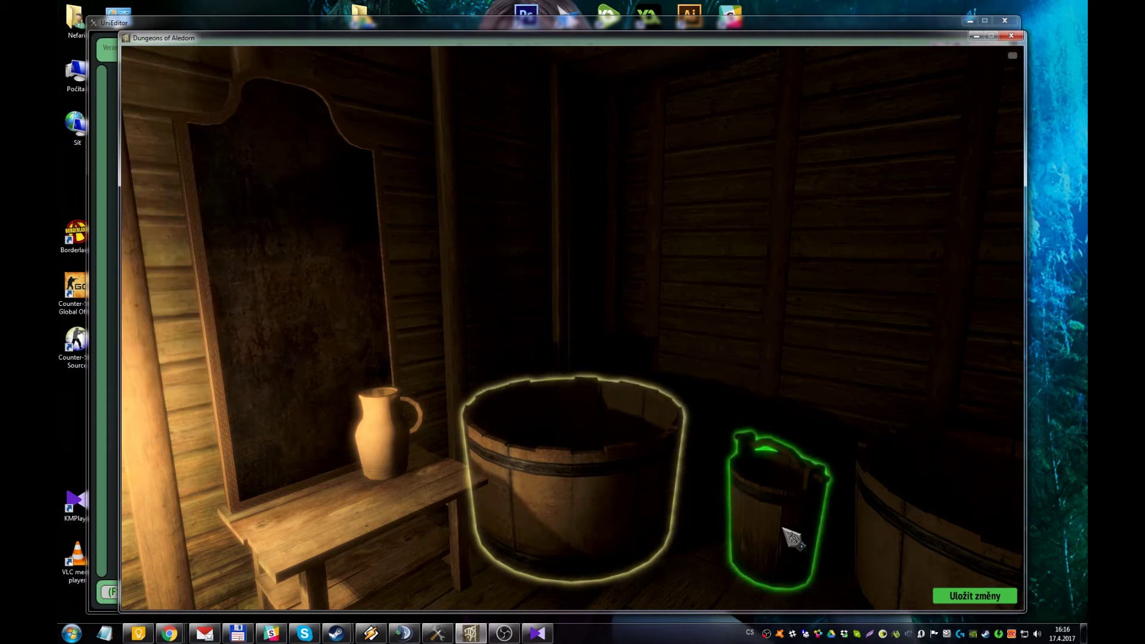
- Select the tub and the small bucket alternately to check their group highlighting and shared container settings
left_click(550, 469)
left_click(550, 469)
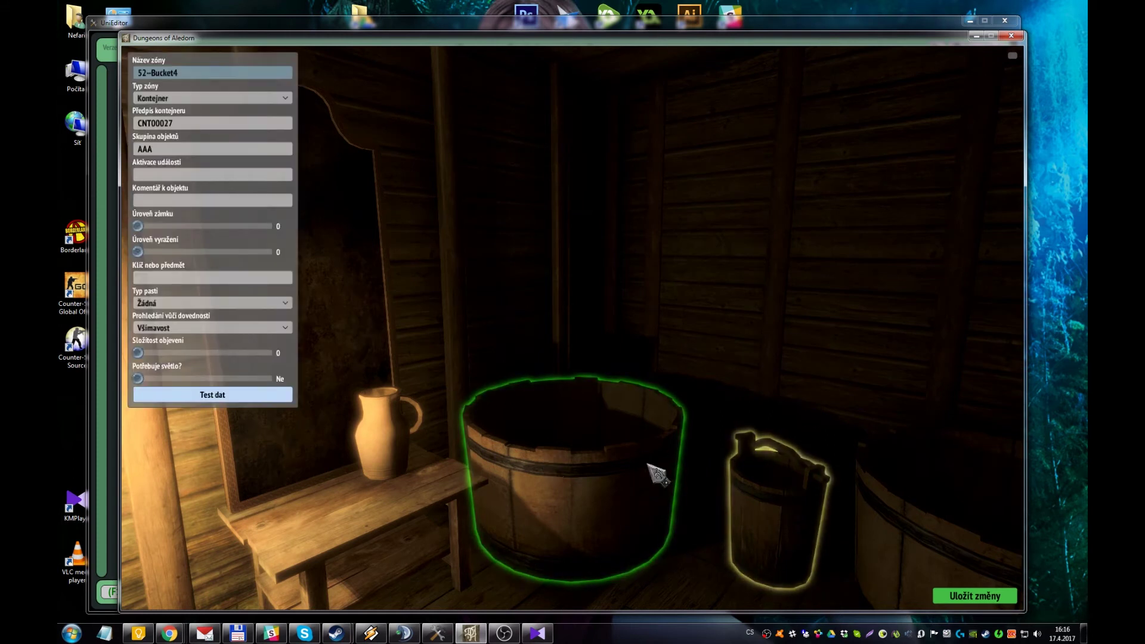
key("Escape")
left_click(566, 480)
left_click(766, 489)
left_click(769, 492)
left_click(605, 513)
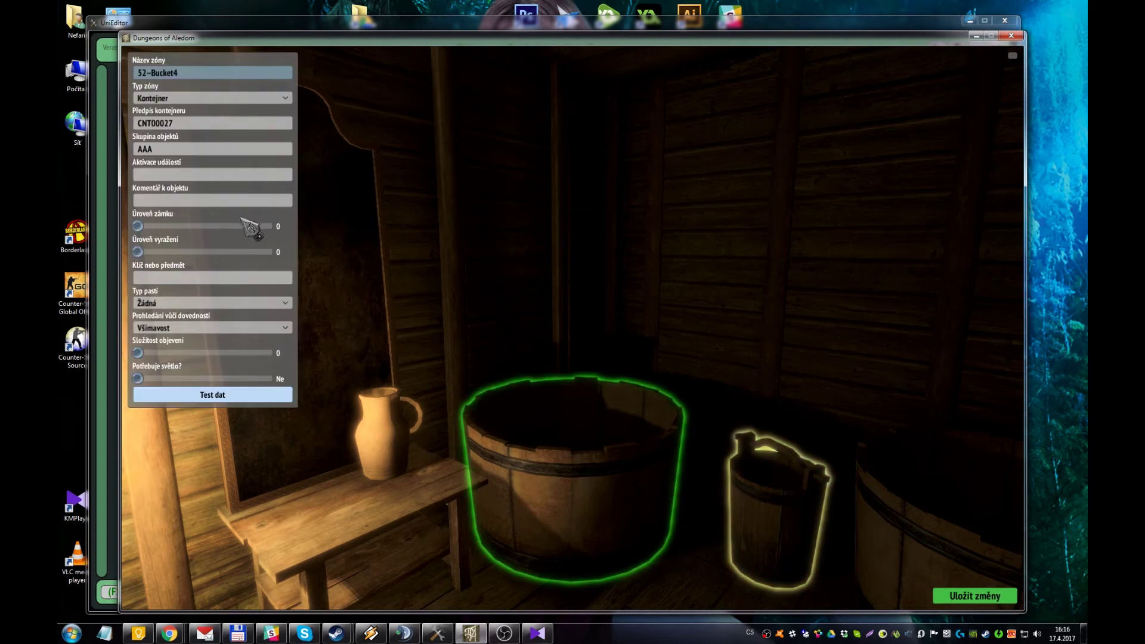
- Consult UniEditor's main menu for the event and text editors that relate to the tub's Aktivace události and Komentář k objektu, and return to the game
left_click(212, 177)
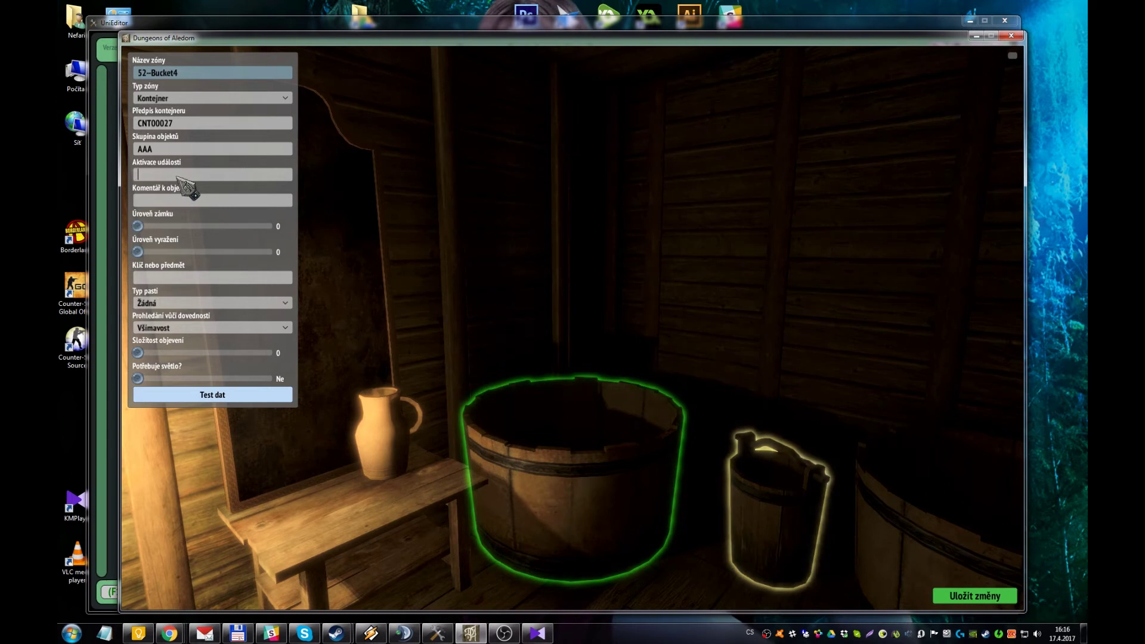
left_click(480, 638)
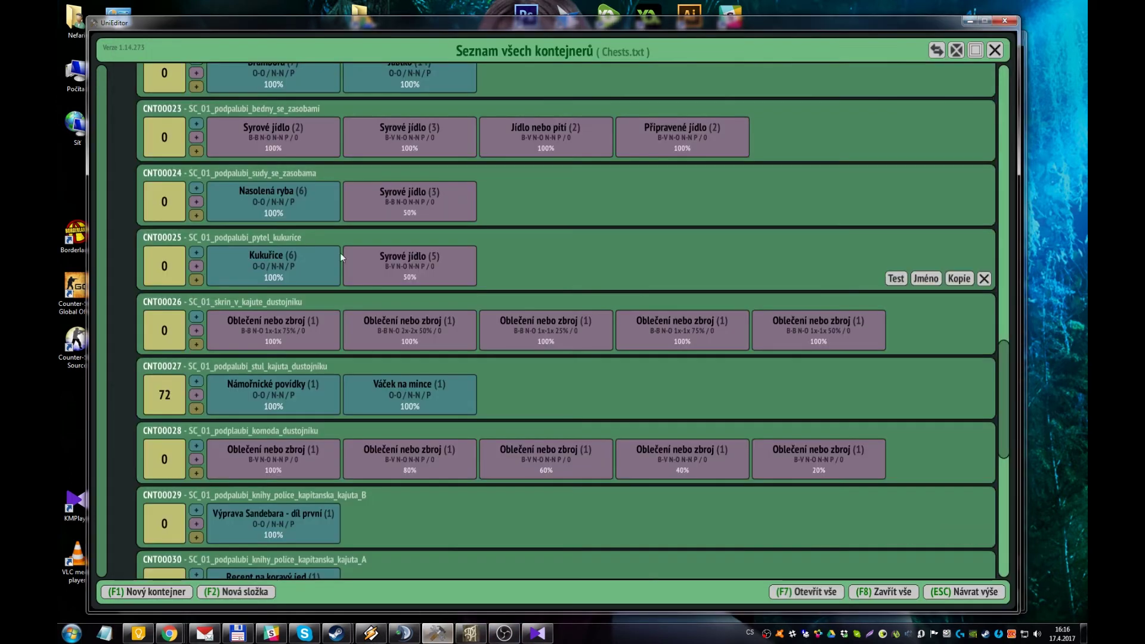
left_click(956, 592)
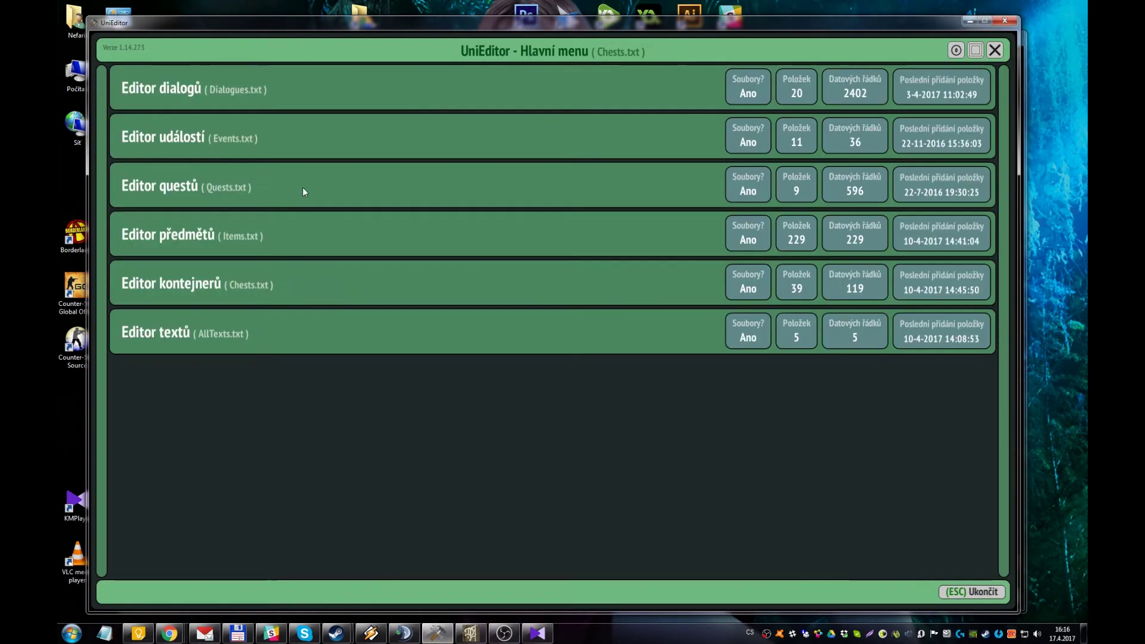
left_click(470, 633)
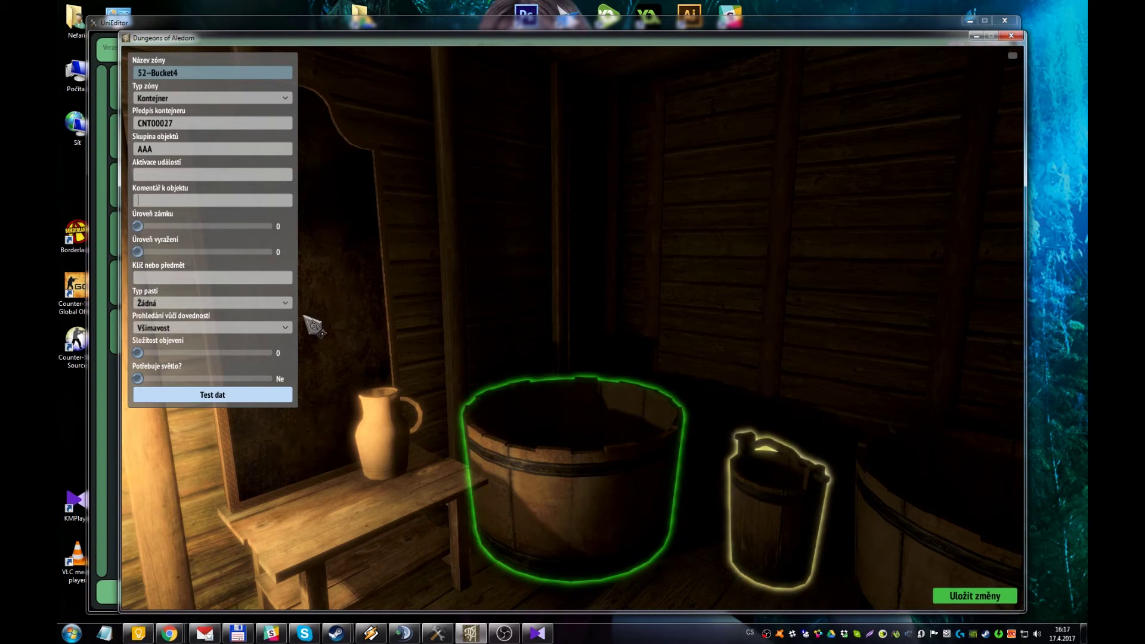
left_click(470, 633)
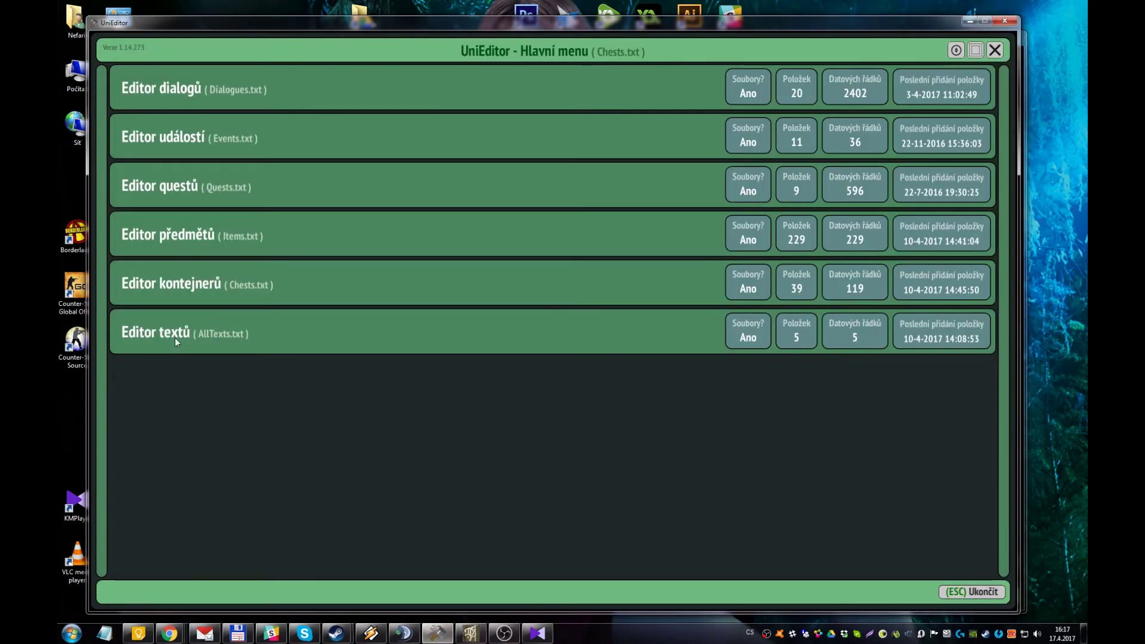
left_click(471, 633)
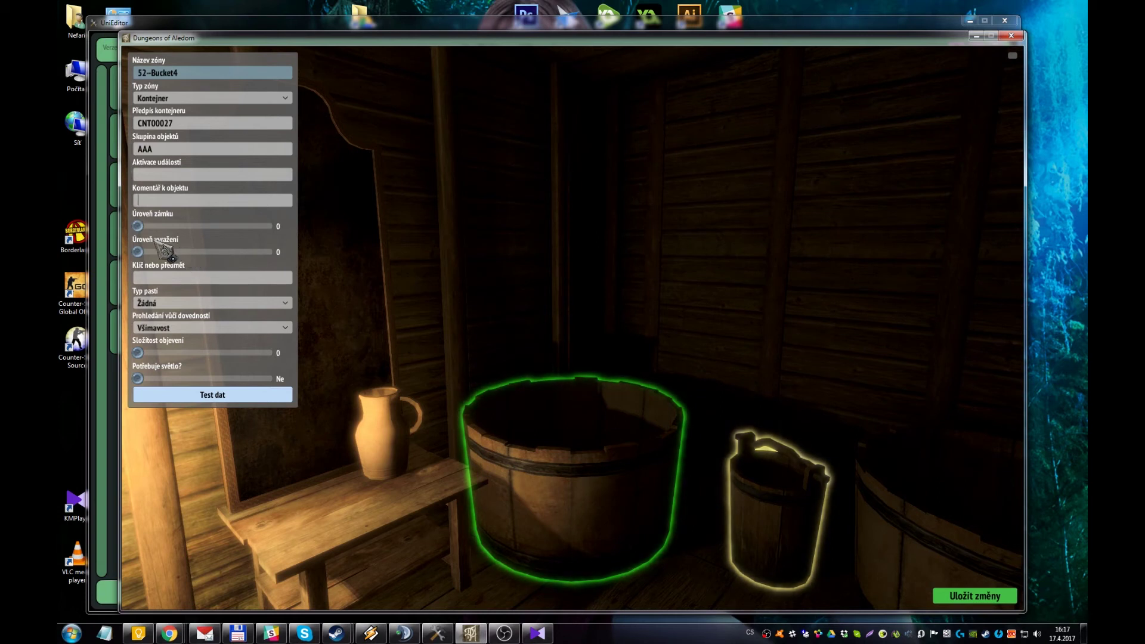
- Set the tub's lock level (Úroveň zámku) to 11 and open the Klíč nebo předmět entry
left_click_drag(138, 226, 194, 226)
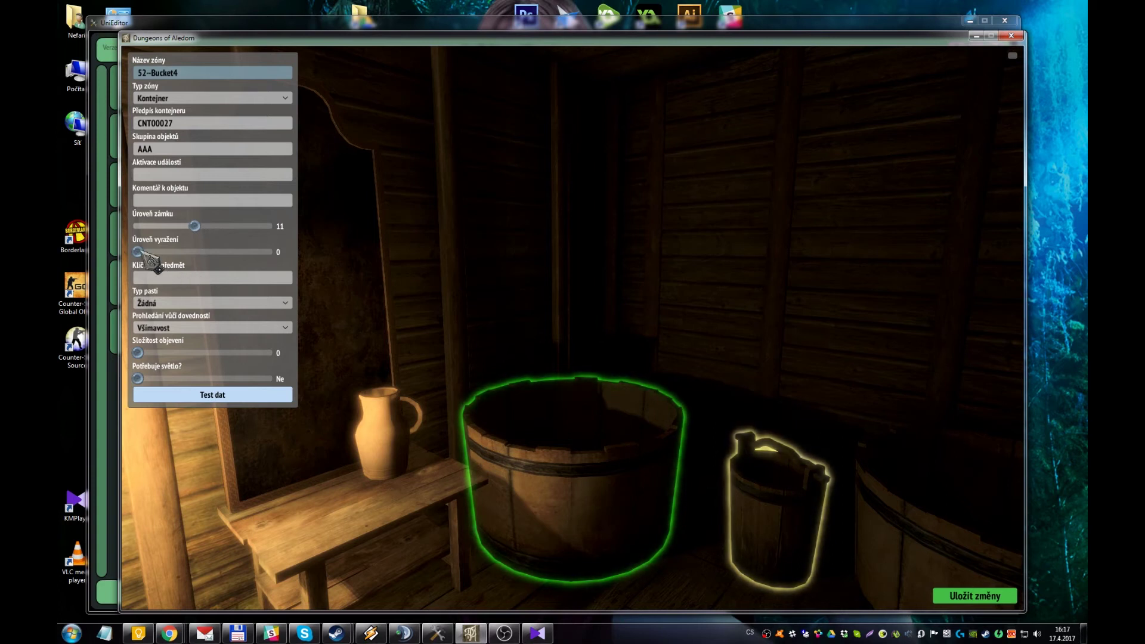
mouse_move(138, 251)
left_mouse_down()
mouse_move(250, 251)
mouse_move(140, 252)
left_mouse_up()
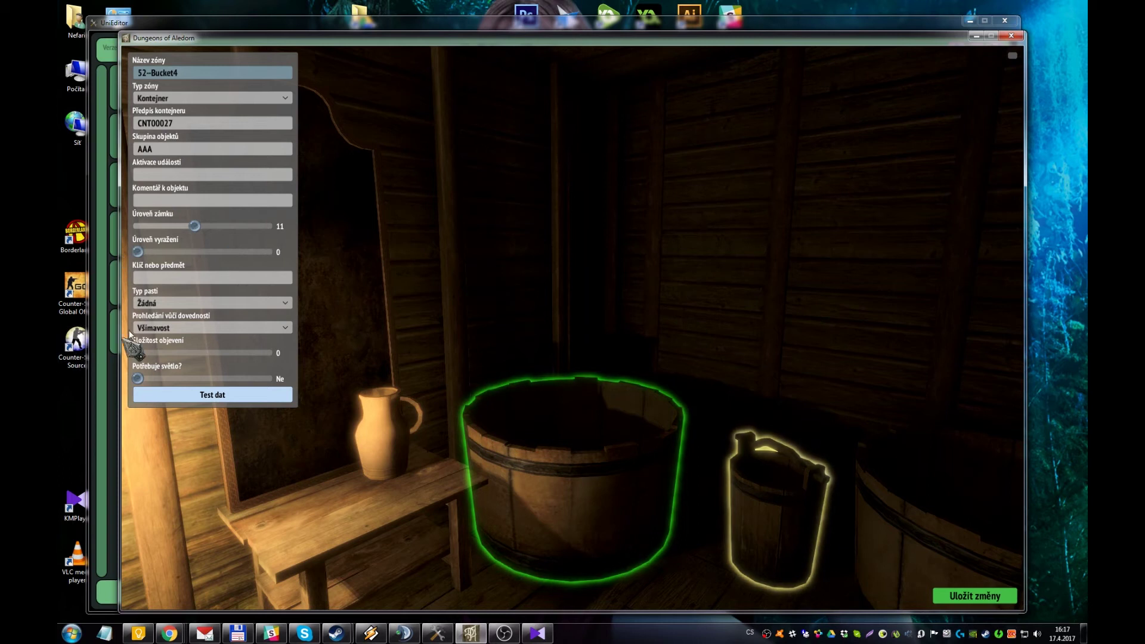
left_click(182, 279)
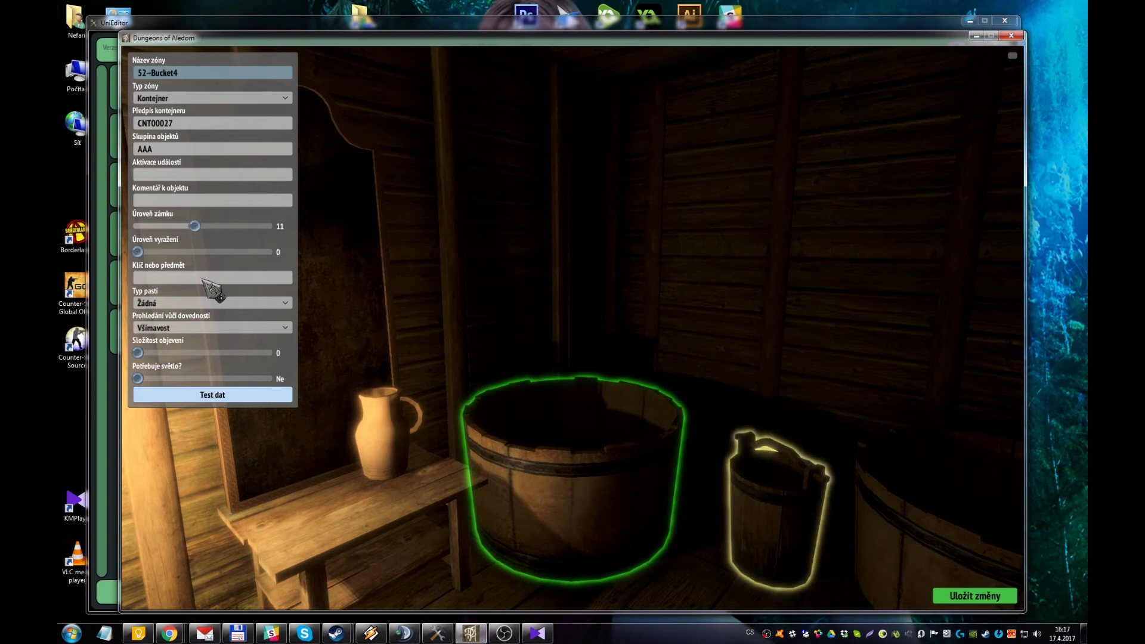
- Give the tub a Výbuch (area) trap with Nenápadnost pasti 10 and Nebezpečnost pasti 12
left_click(179, 302)
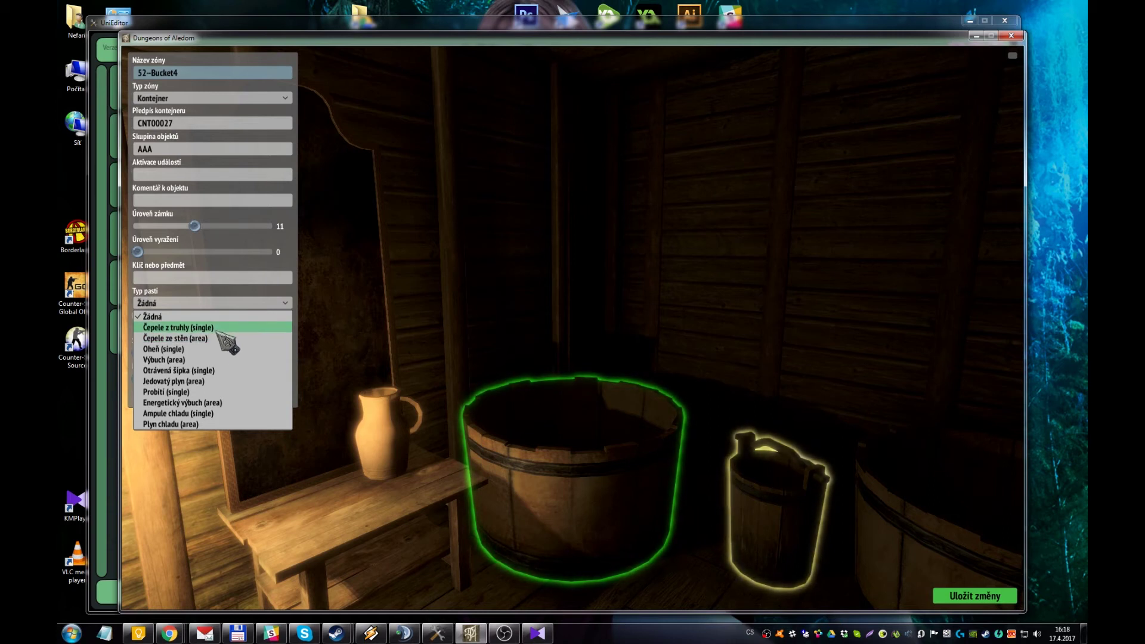
left_click(203, 360)
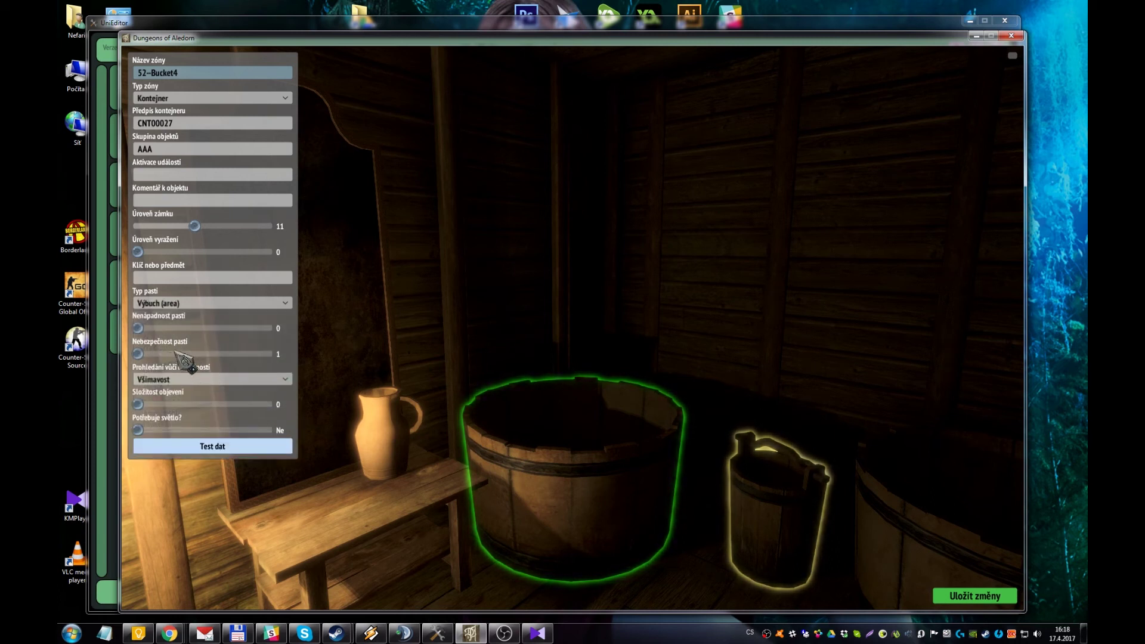
left_click_drag(141, 329, 213, 354)
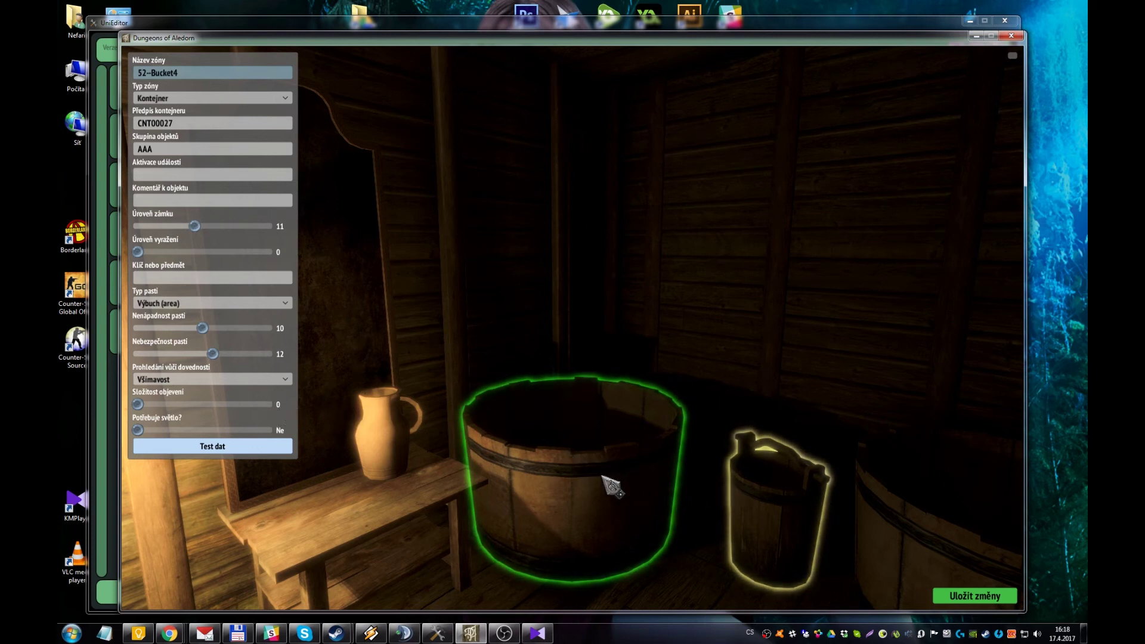
- Set the tub's search skill (Prohledání vůči dovednosti) to Taktika
left_click(191, 384)
left_click(186, 448)
- Select the tall bookcase in the adjoining room and examine its container and search settings
key("e")
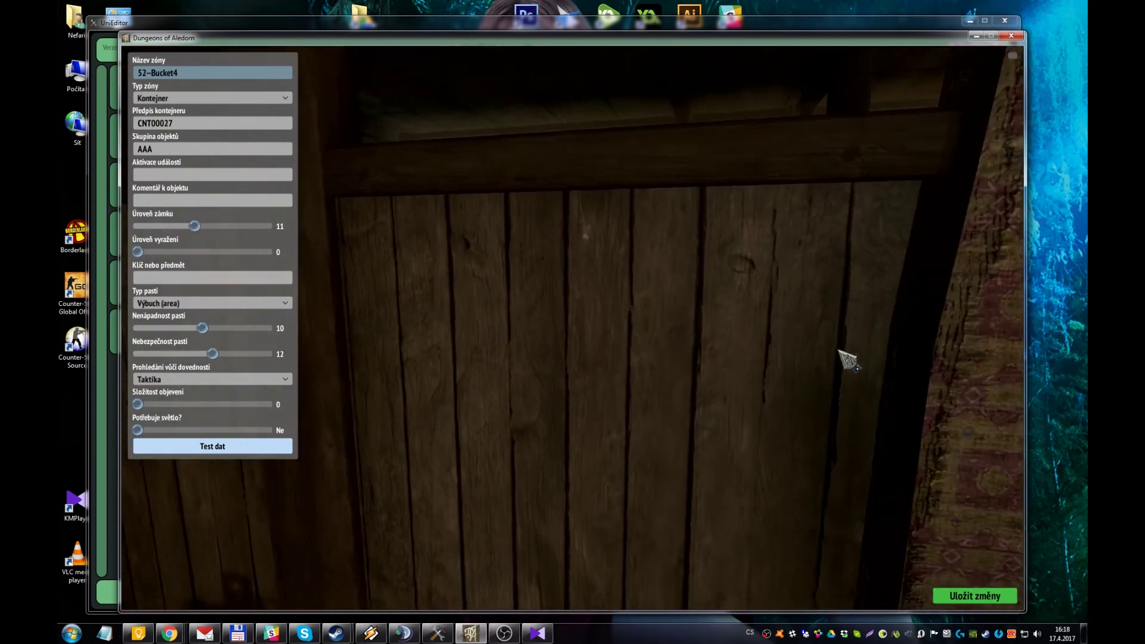
key("w")
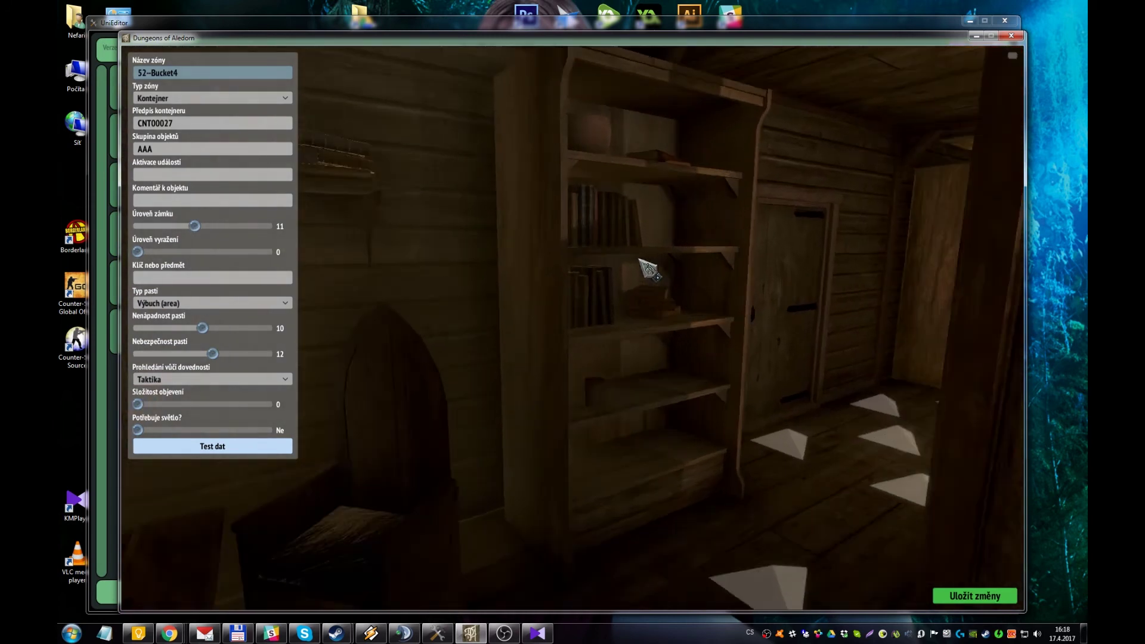
left_click(614, 269)
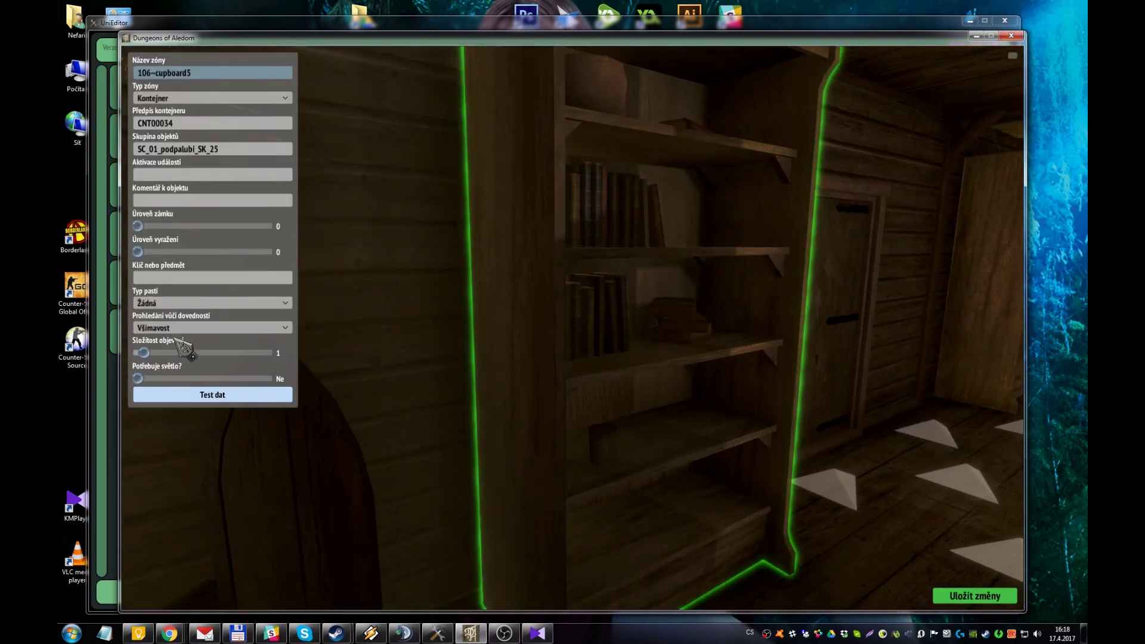
- Go back to the wooden tub, reselect it and set its search skill to Čaroděj
key("q")
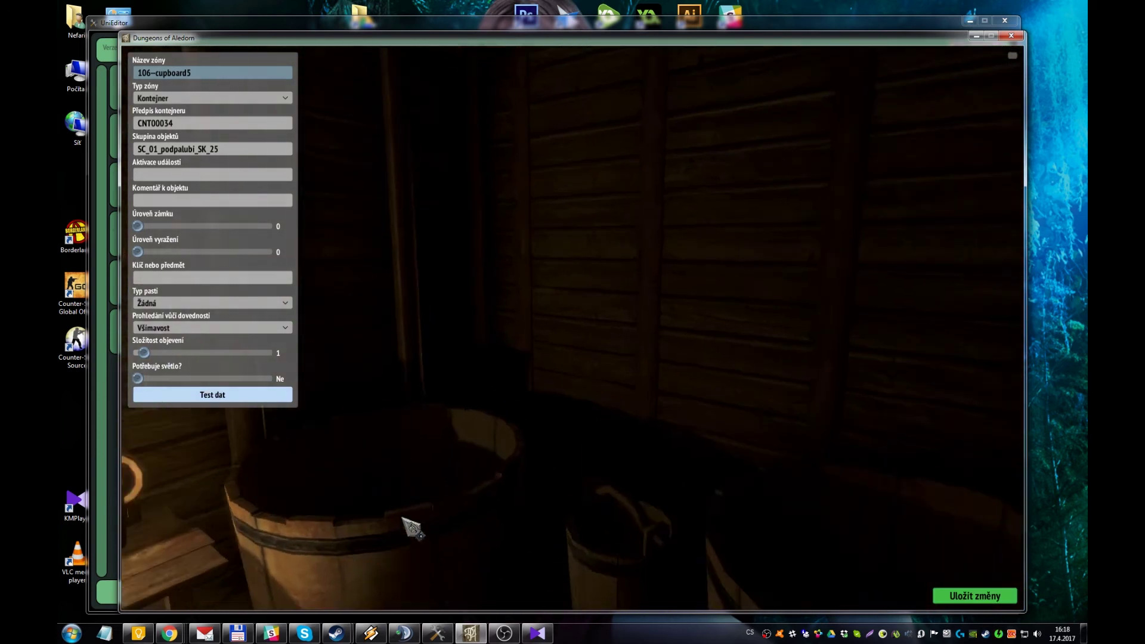
key("w")
left_click(417, 546)
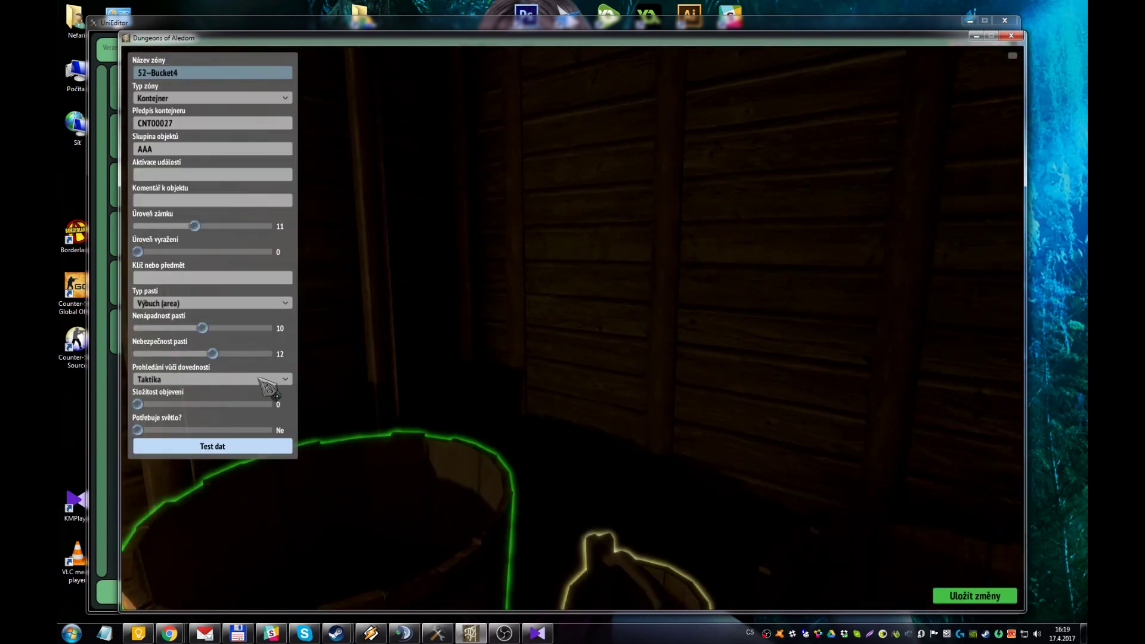
left_click(252, 378)
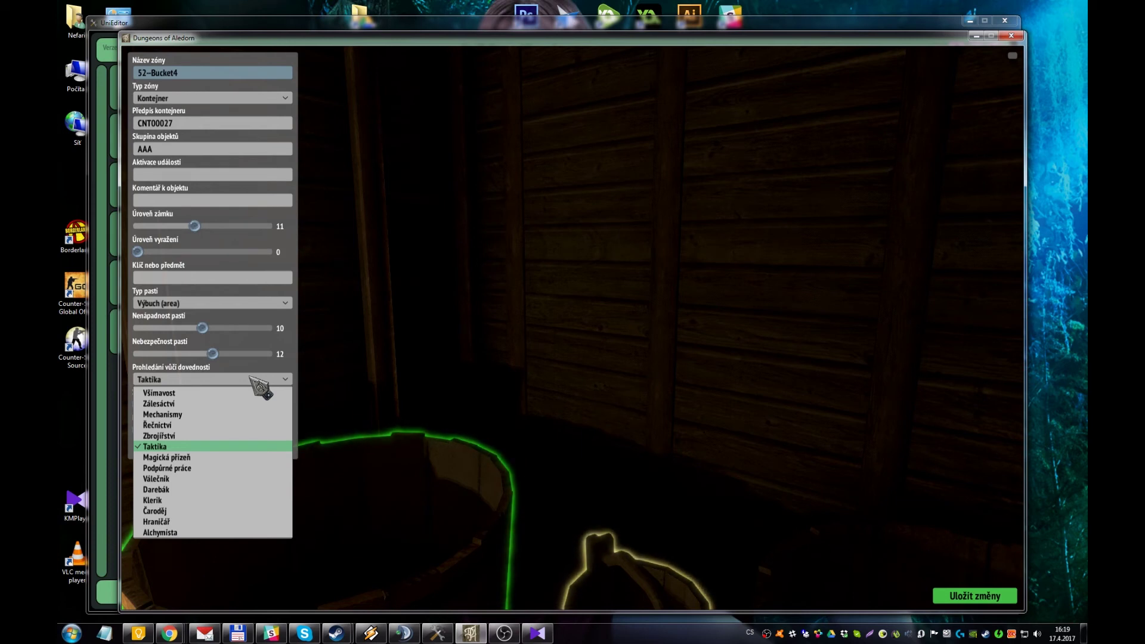
left_click(225, 511)
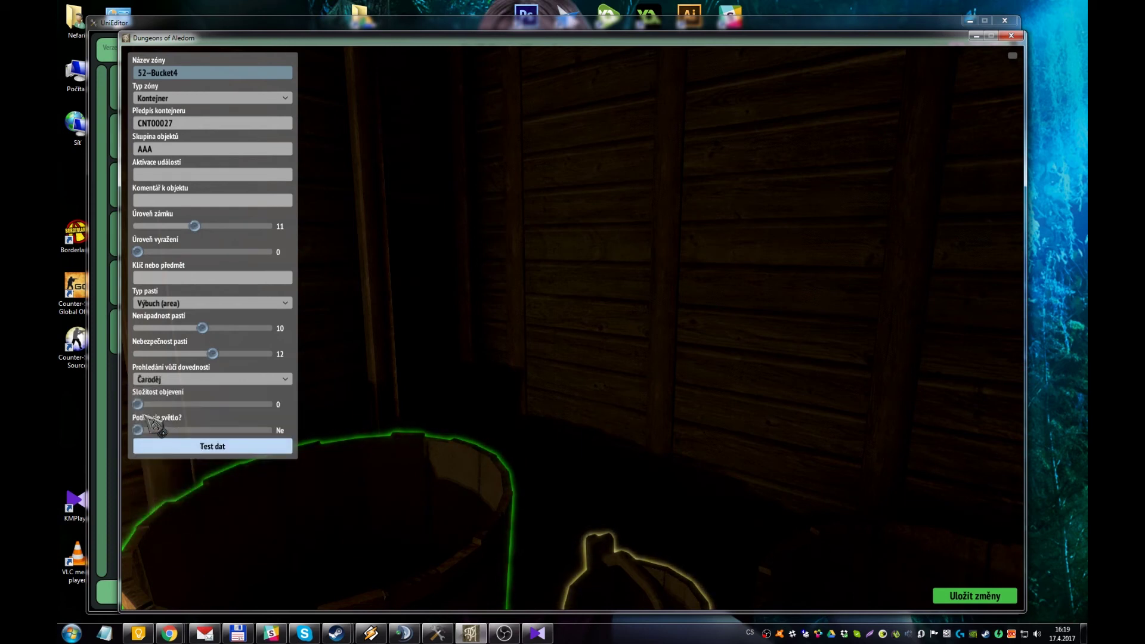
- Set the tub's discovery difficulty (Složitost objevení) to 1 and its search skill to Všímavost
left_click_drag(138, 405, 160, 407)
left_click_drag(154, 407, 141, 408)
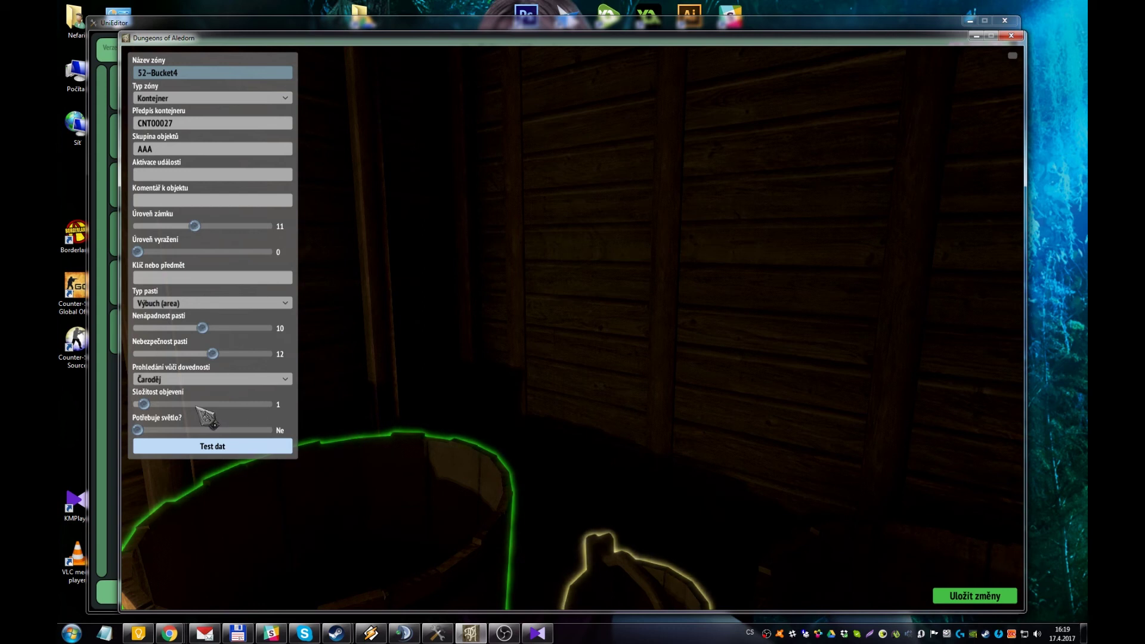
left_click(172, 380)
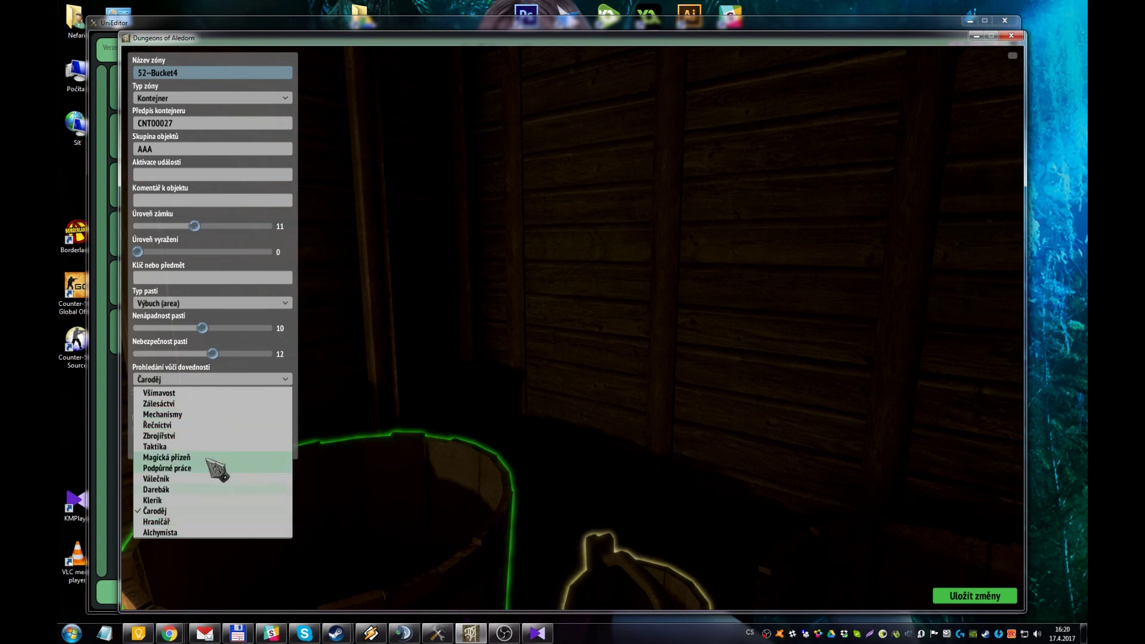
left_click(180, 395)
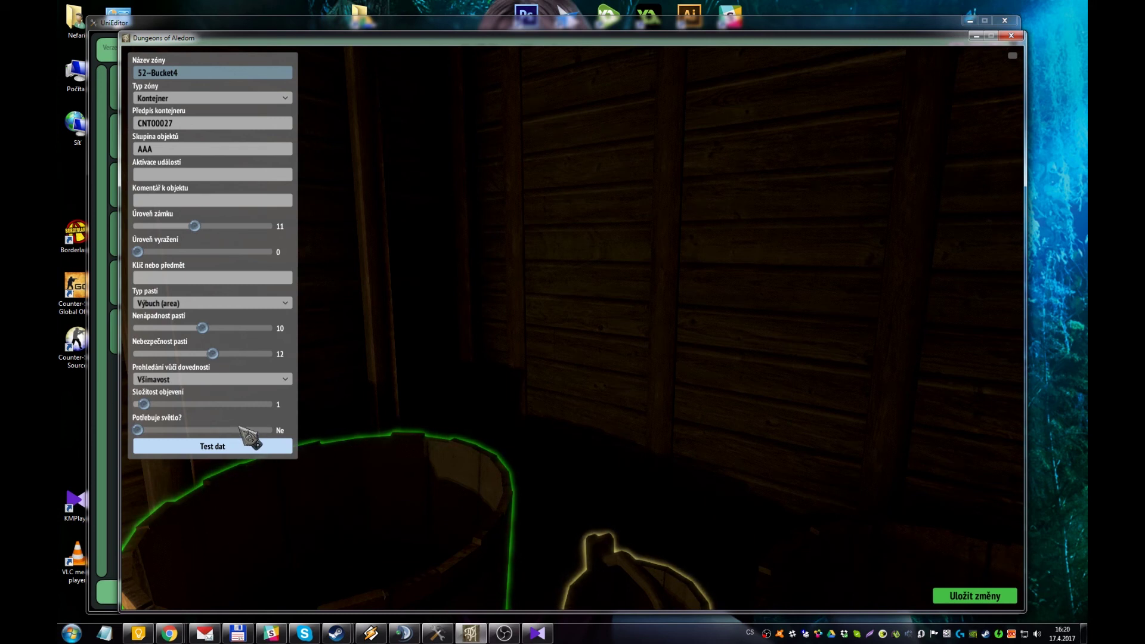
- Set the tub's light requirement (Potřebuje světlo?) to Ano and back to Ne, and deselect the tub
left_click(248, 429)
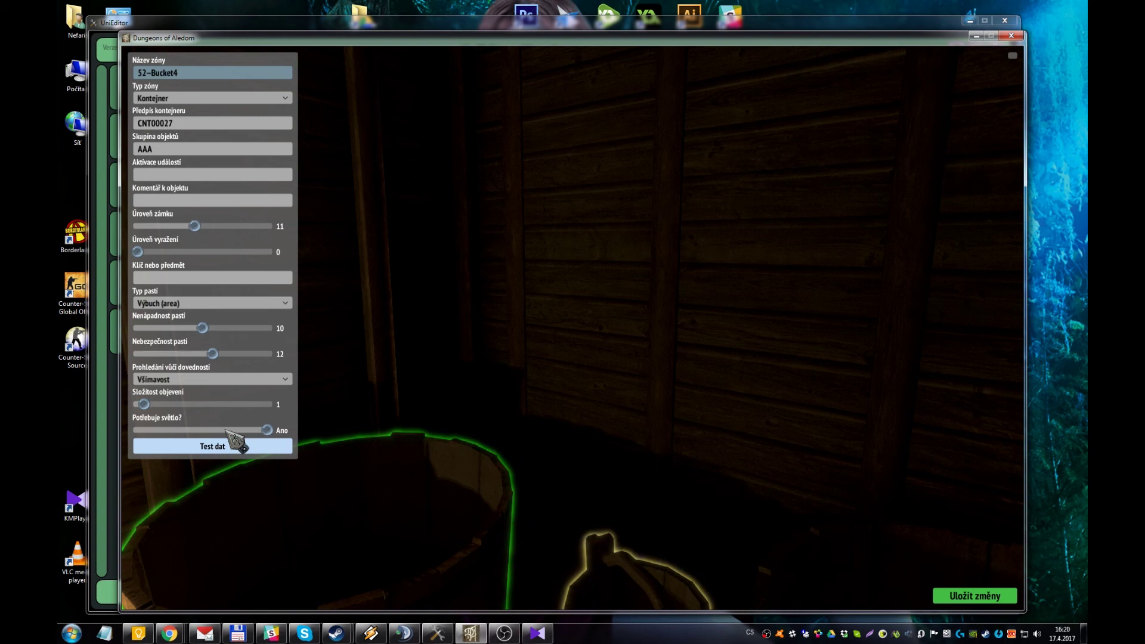
left_click(197, 430)
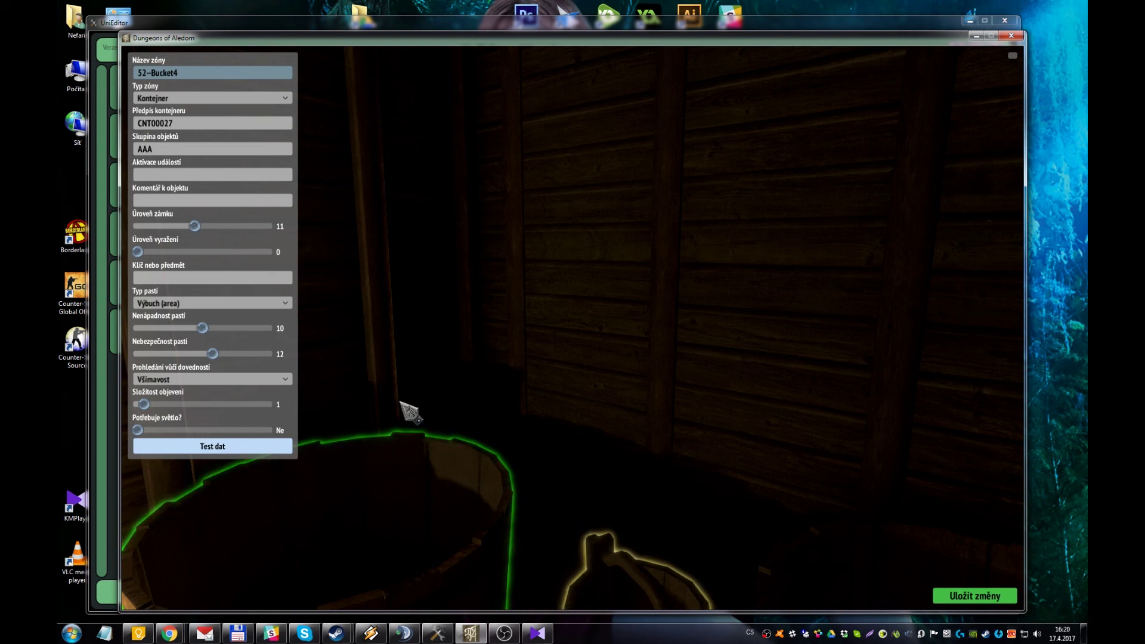
left_click(450, 352)
- Examine the main room's floor markers and the furniture around them
key("a")
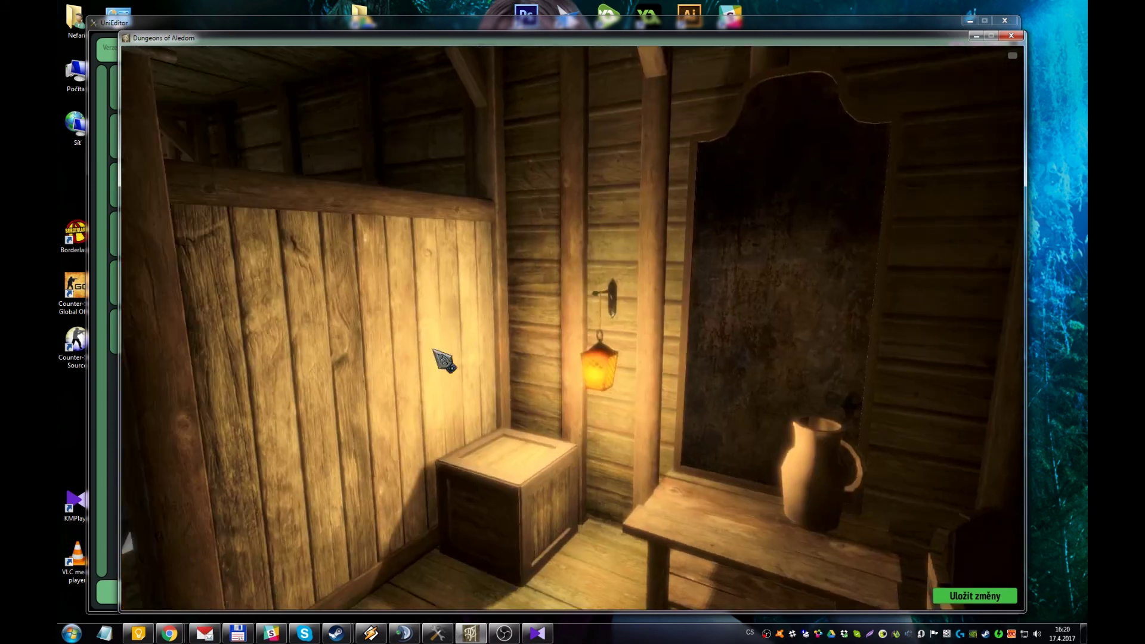
key("w")
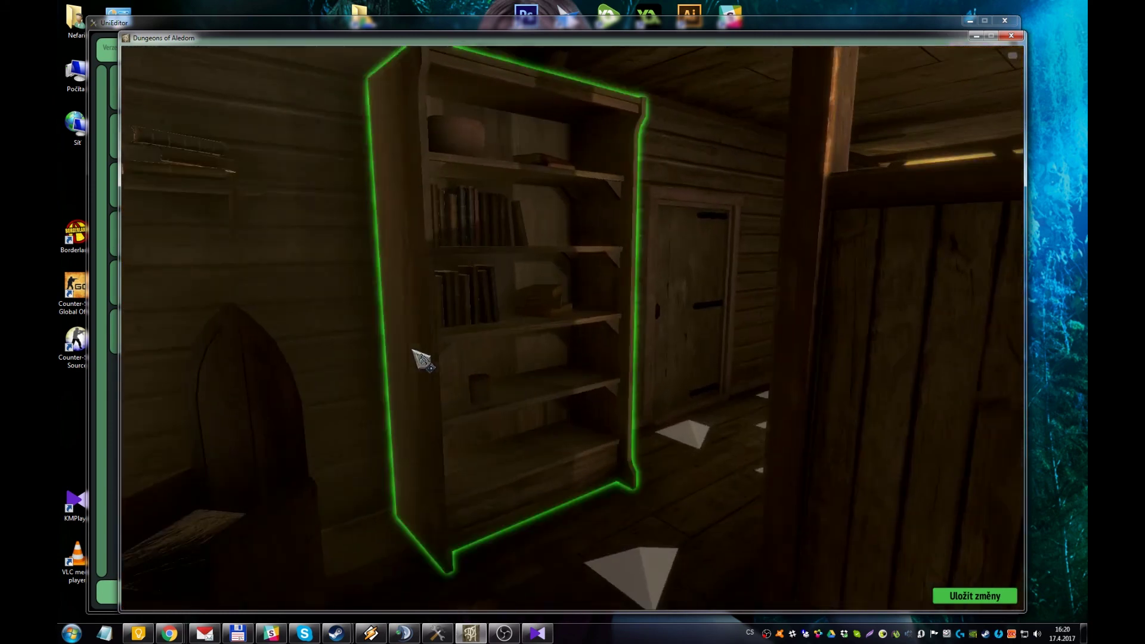
key("w")
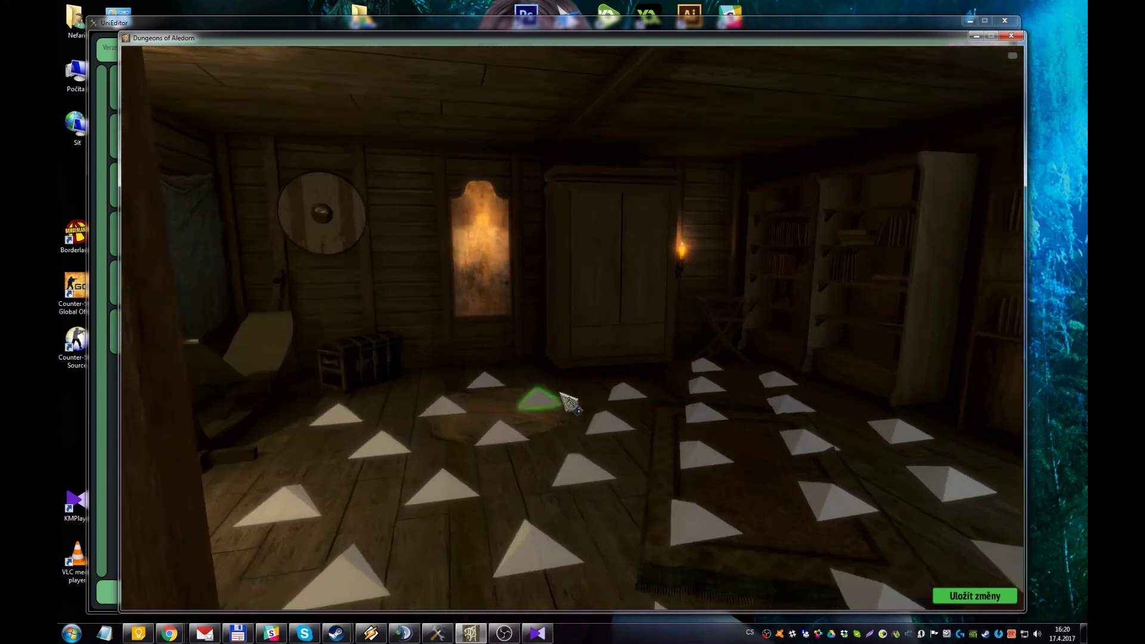
key("d")
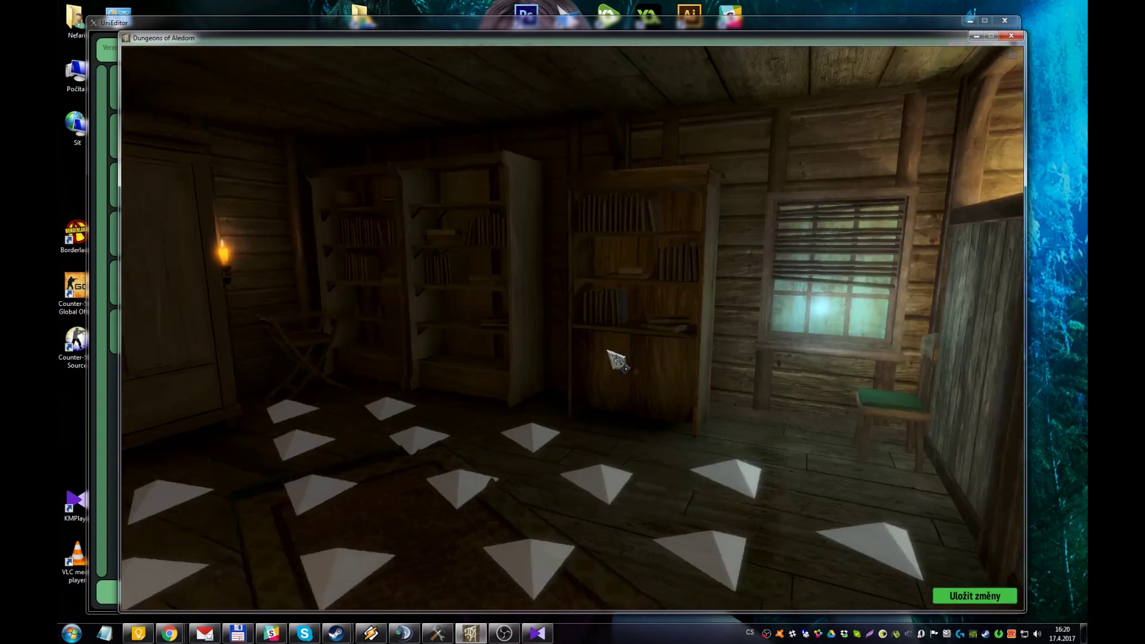
key("a")
key("a")
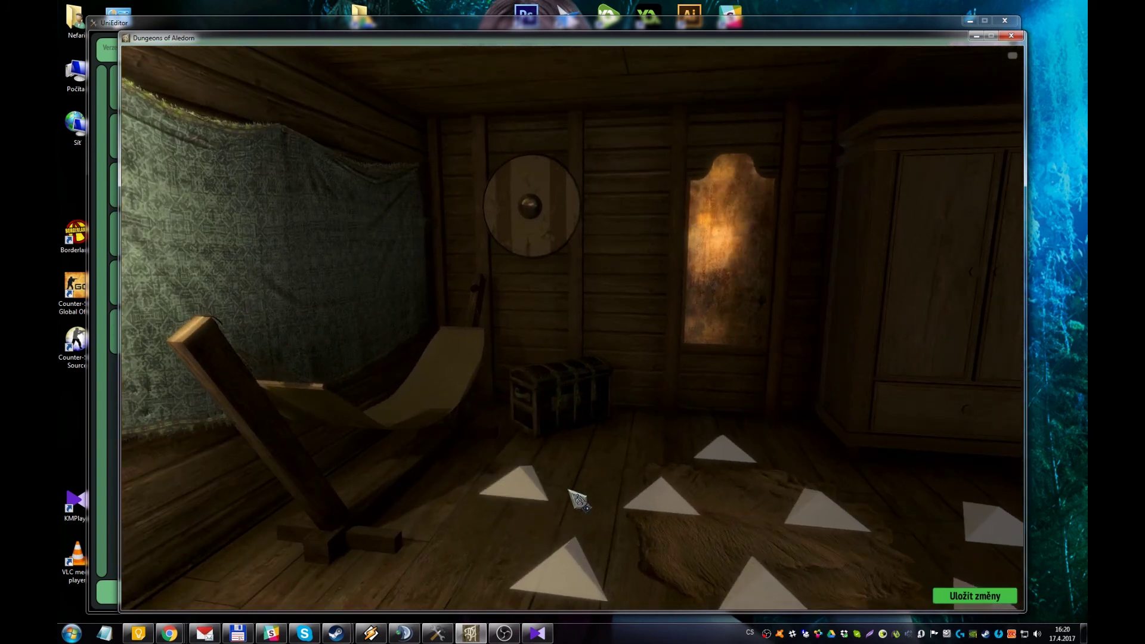
key("d")
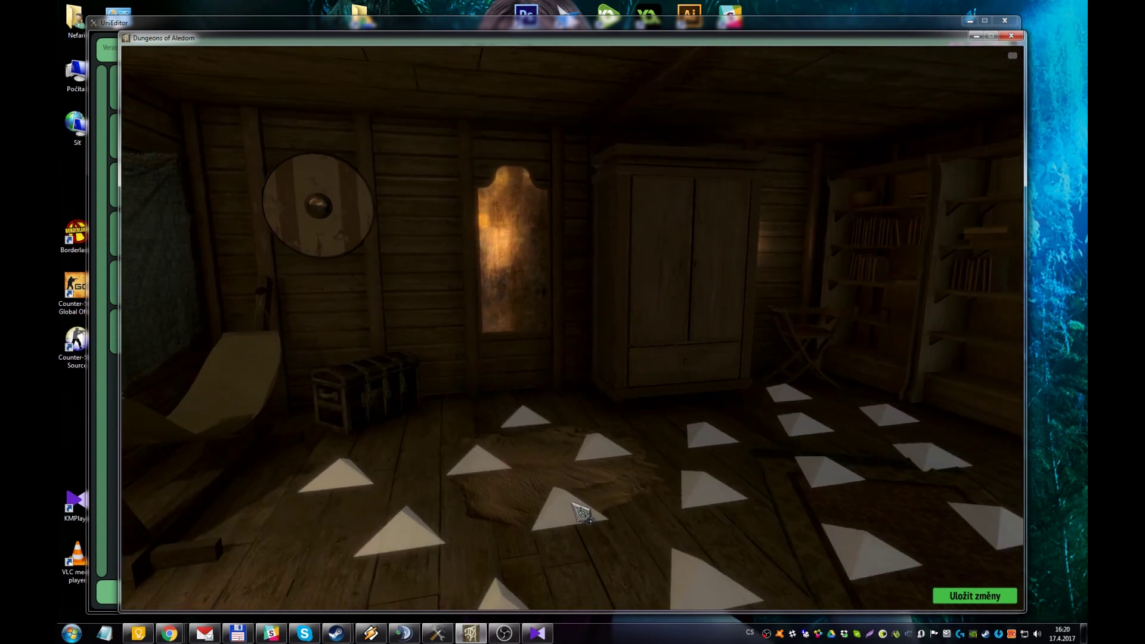
key("d")
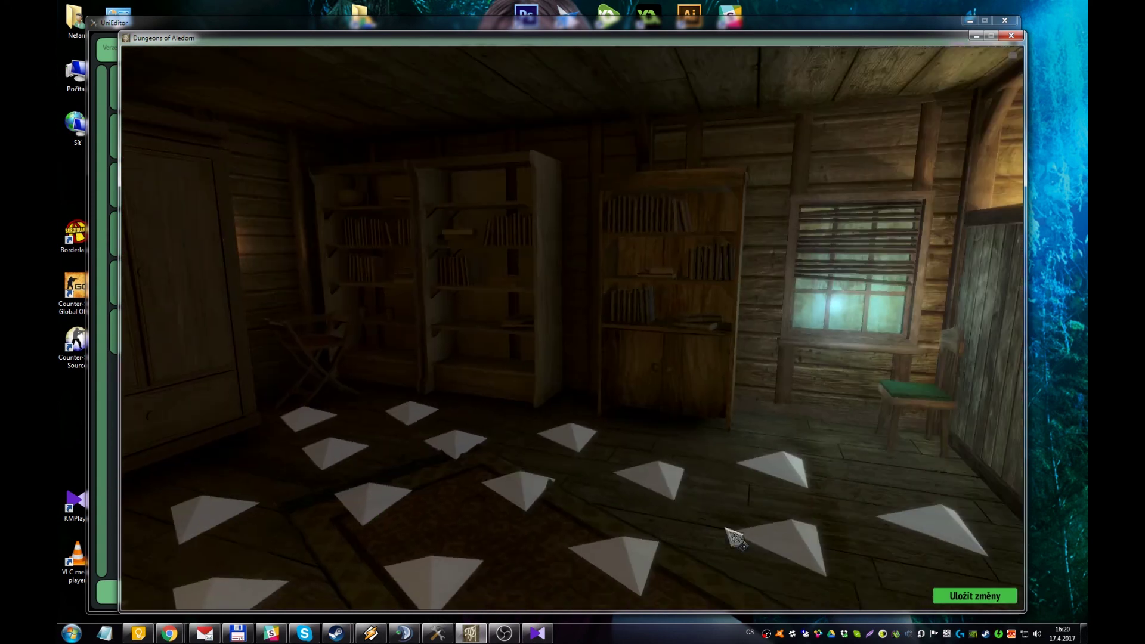
key("a")
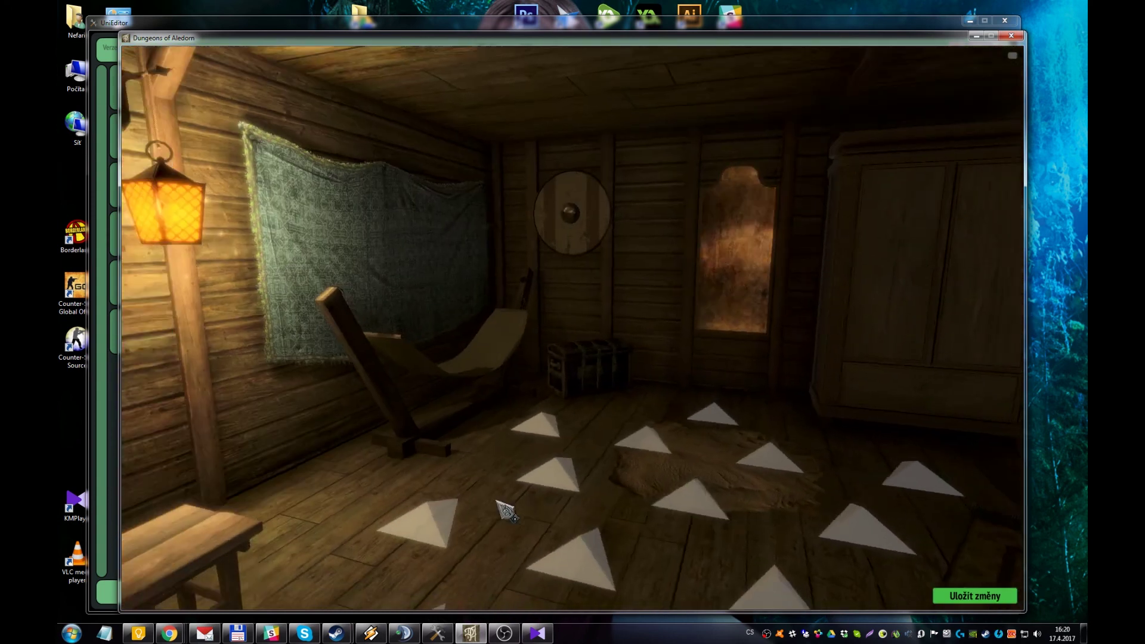
key("s")
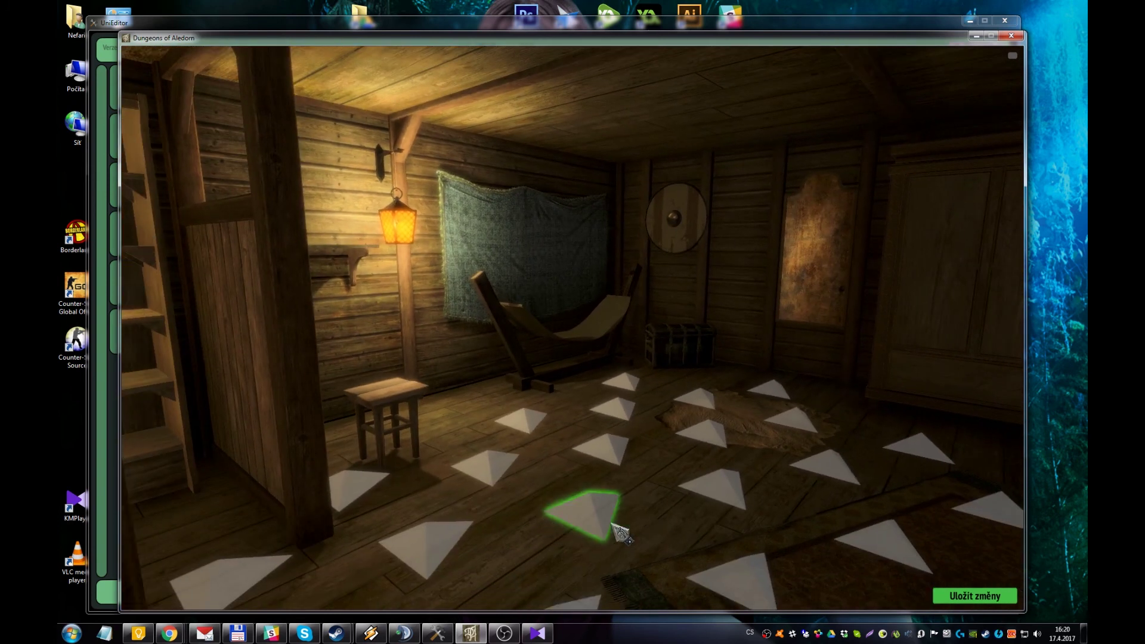
key("d")
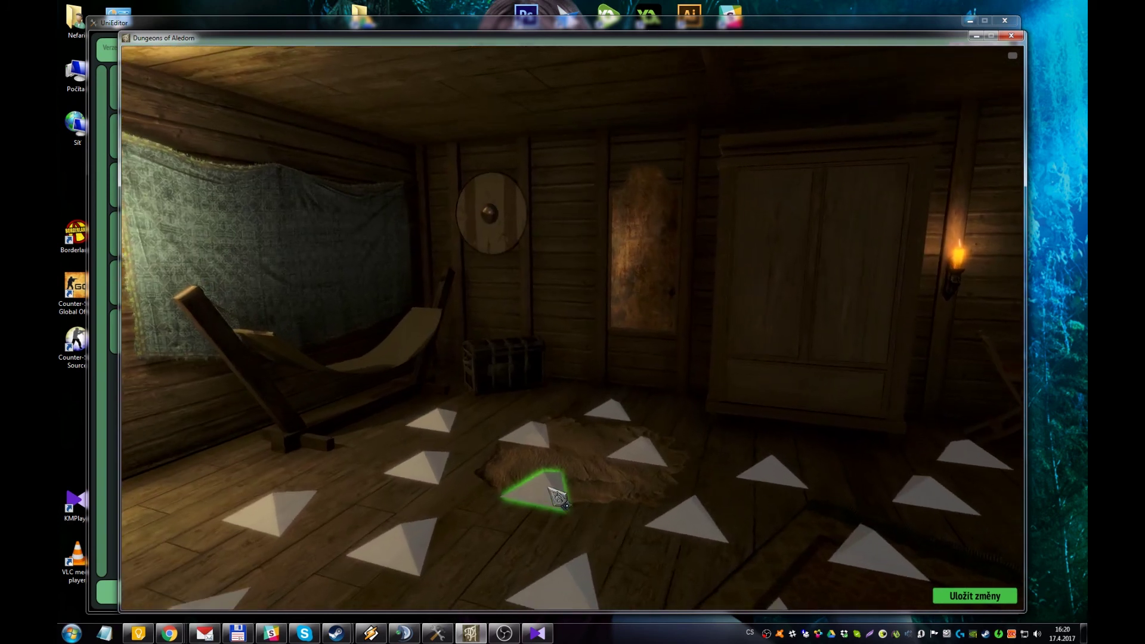
- Place a container (Kontejner) chest on the floor marker at the edge of the fur rug and select it
left_click(560, 508)
left_click(210, 113)
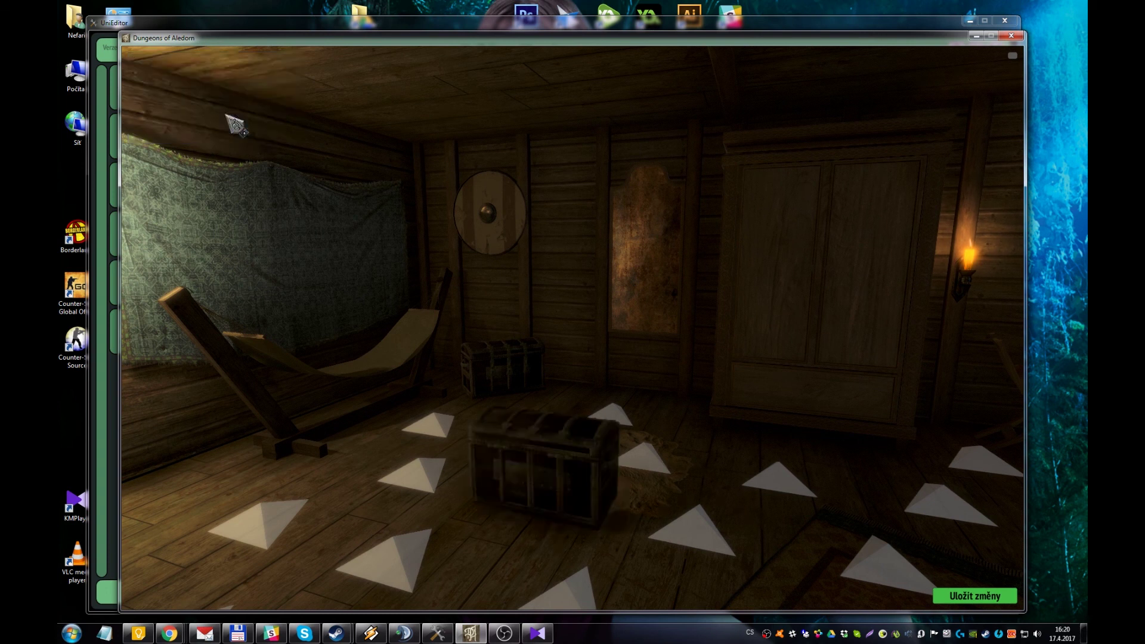
left_click(555, 508)
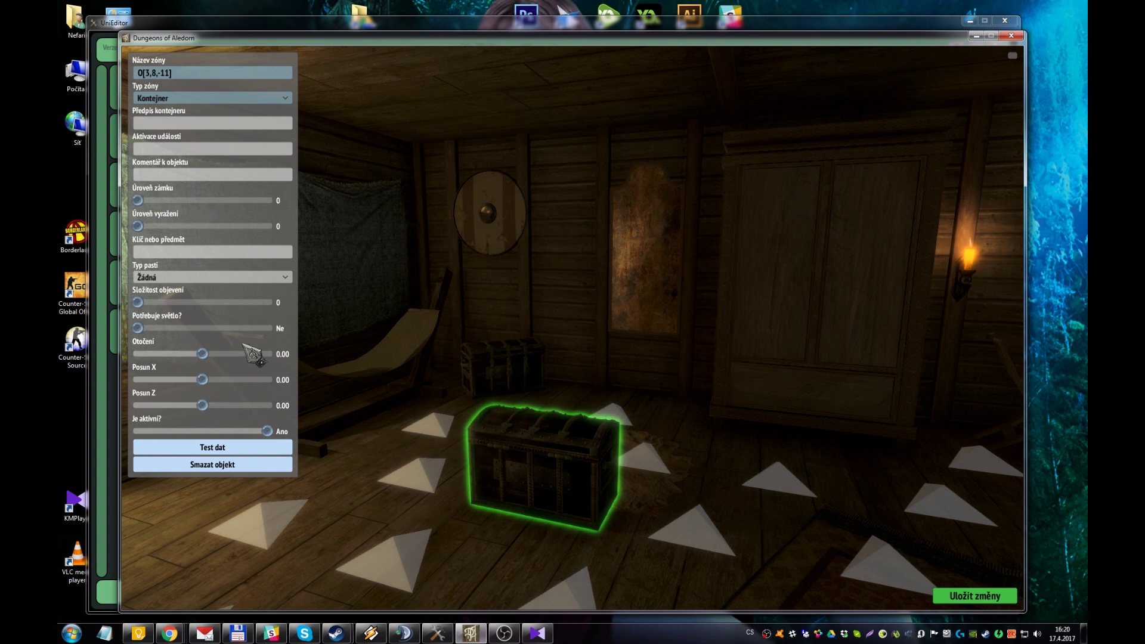
- Rotate the new chest to 180.00, offset it -0.30 in X and -0.23 in Z, and delete it
left_click_drag(203, 354, 264, 353)
left_click_drag(203, 379, 173, 406)
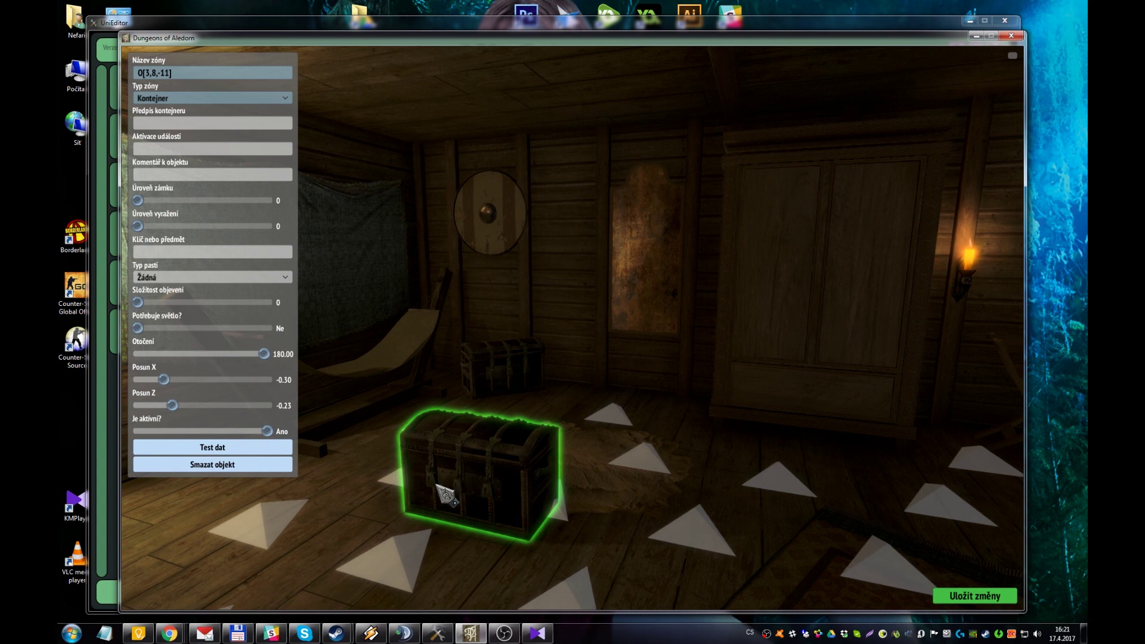
key("Delete")
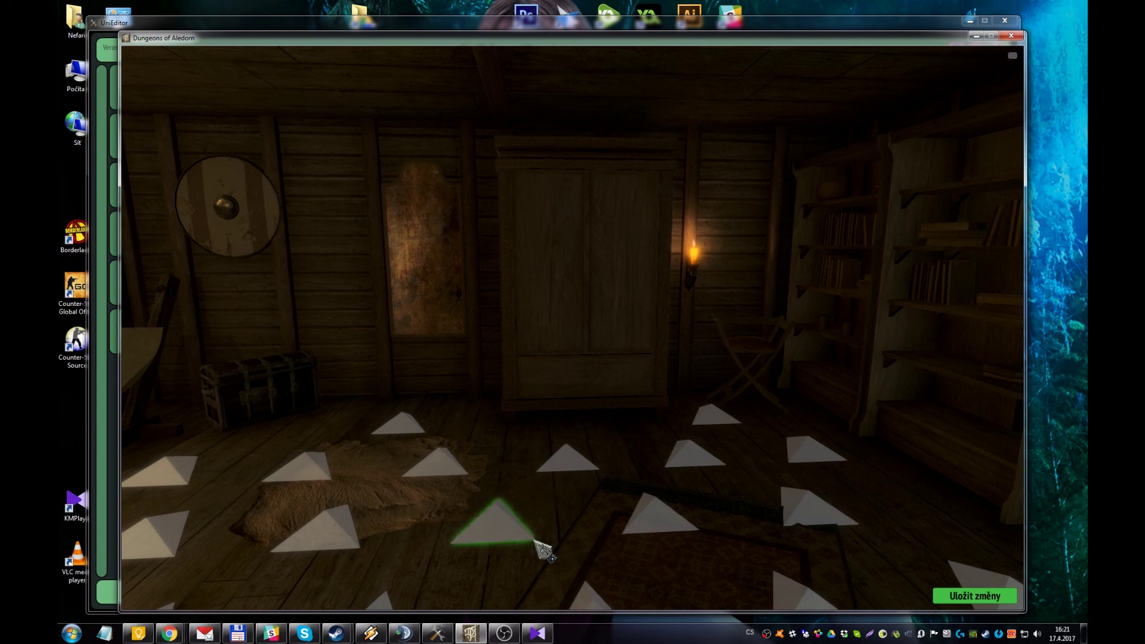
- Place an NPC on the floor marker between the fur rug and the carpet, with rotation 111.36 and X offset 0.19
left_click(486, 545)
left_click(236, 136)
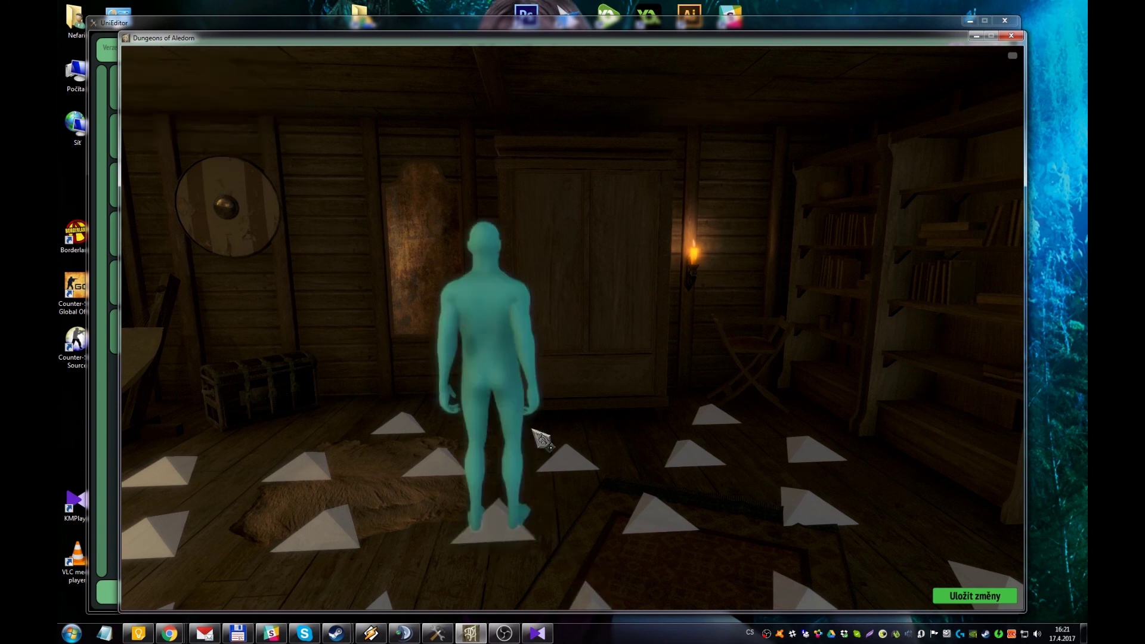
left_click(524, 389)
left_click_drag(202, 225, 242, 252)
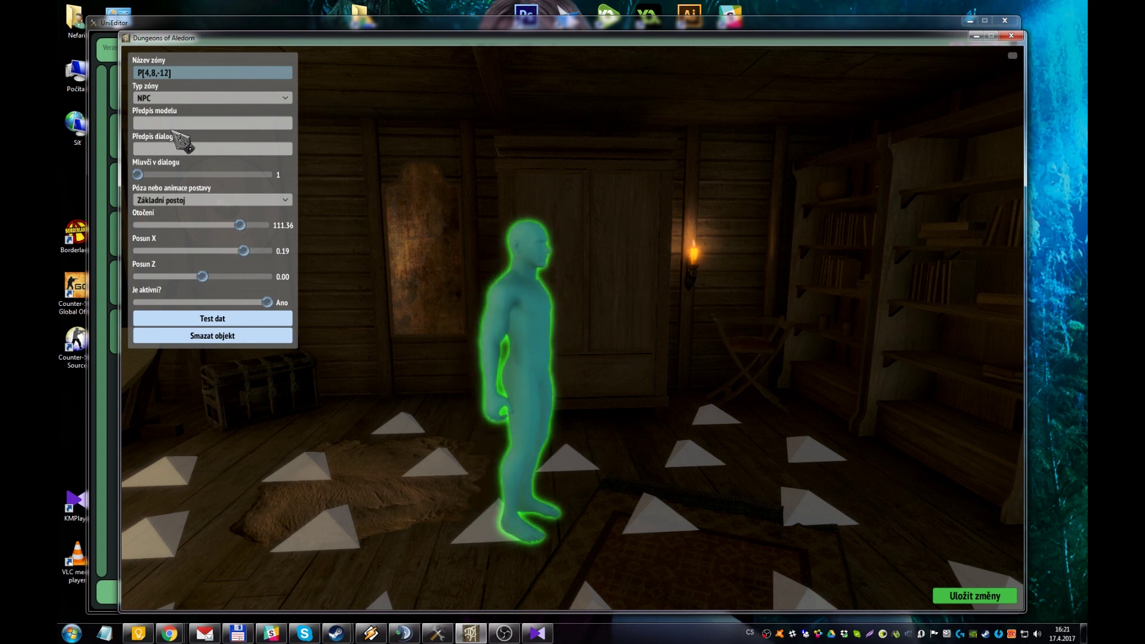
- Examine the NPC's model (Předpis modelu) and dialogue (Předpis dialogu) definition settings and deselect the figure
left_click(200, 133)
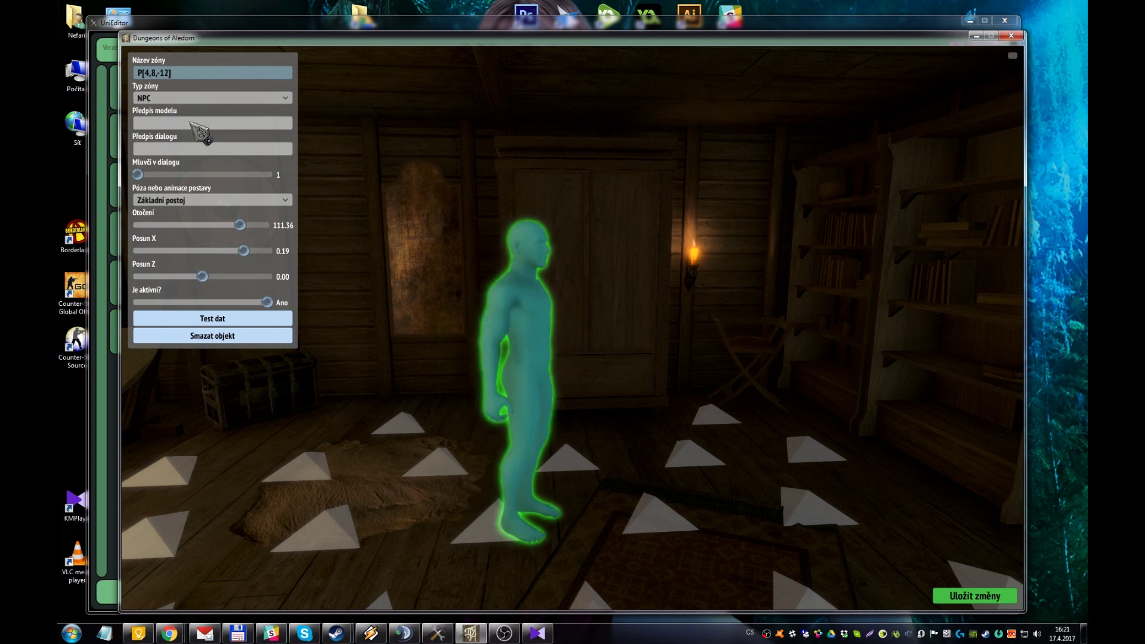
key("Tab")
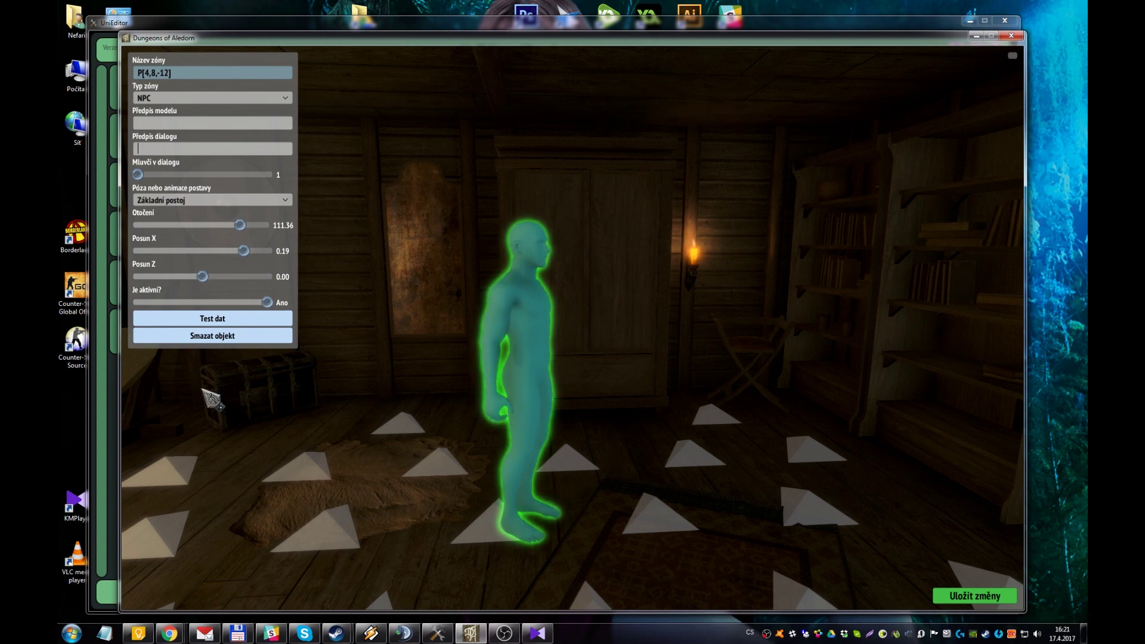
left_click(332, 459)
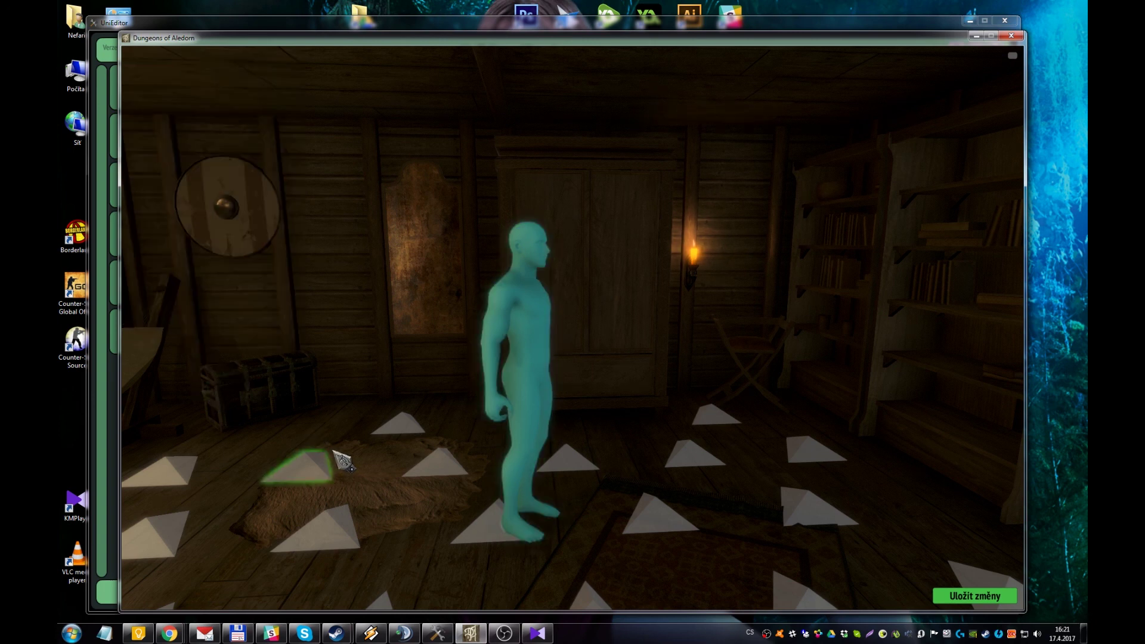
left_click(692, 455)
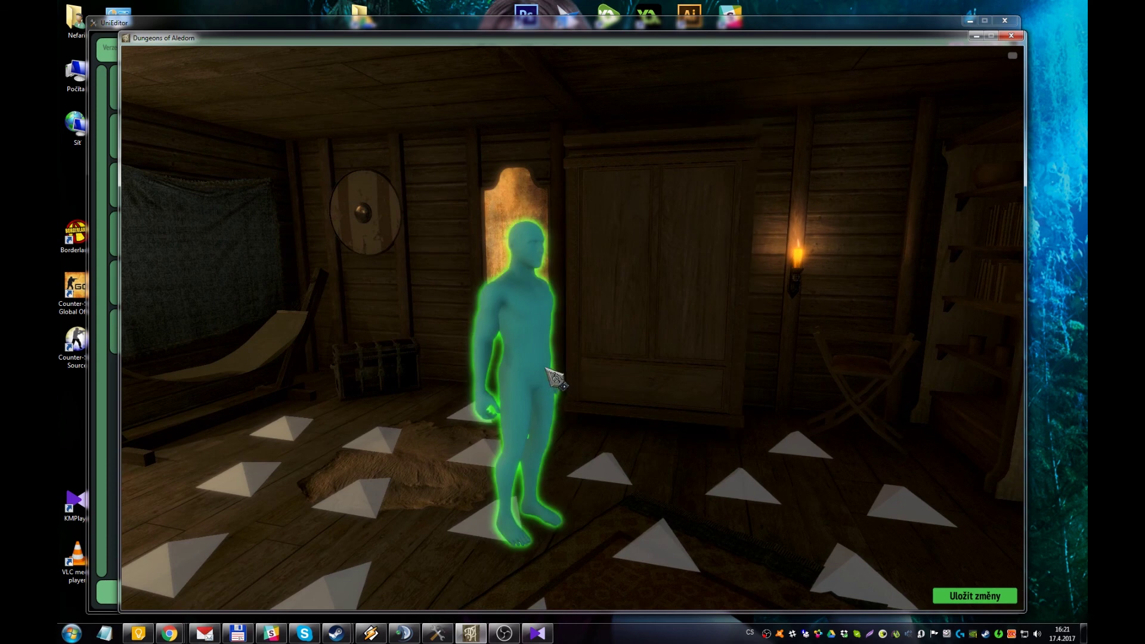
key("Left")
key("Left")
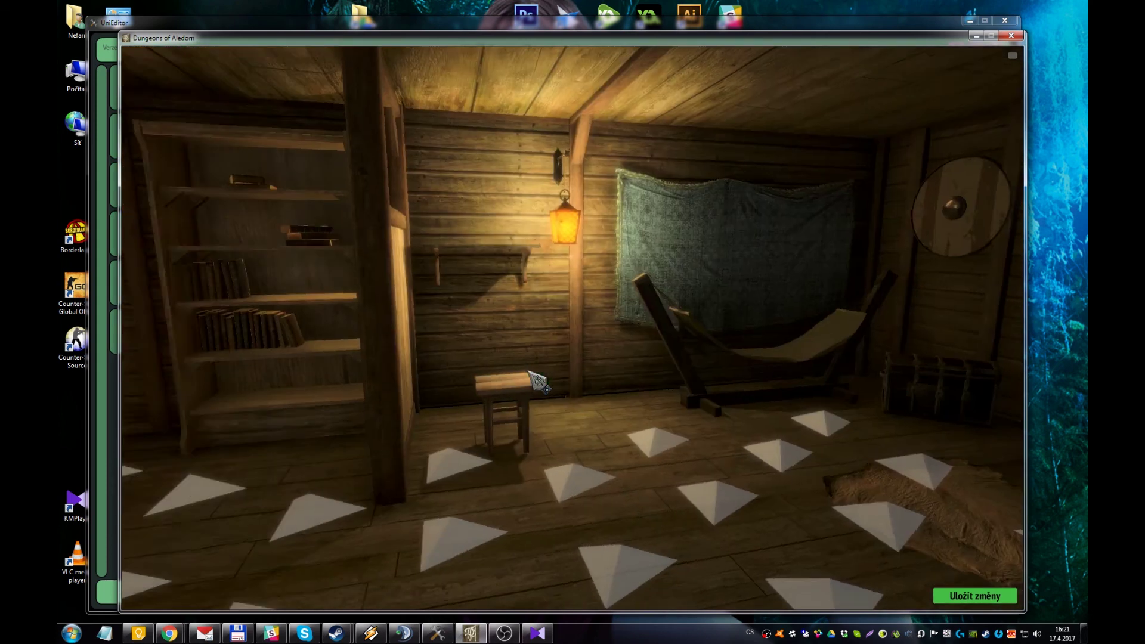
key("Right")
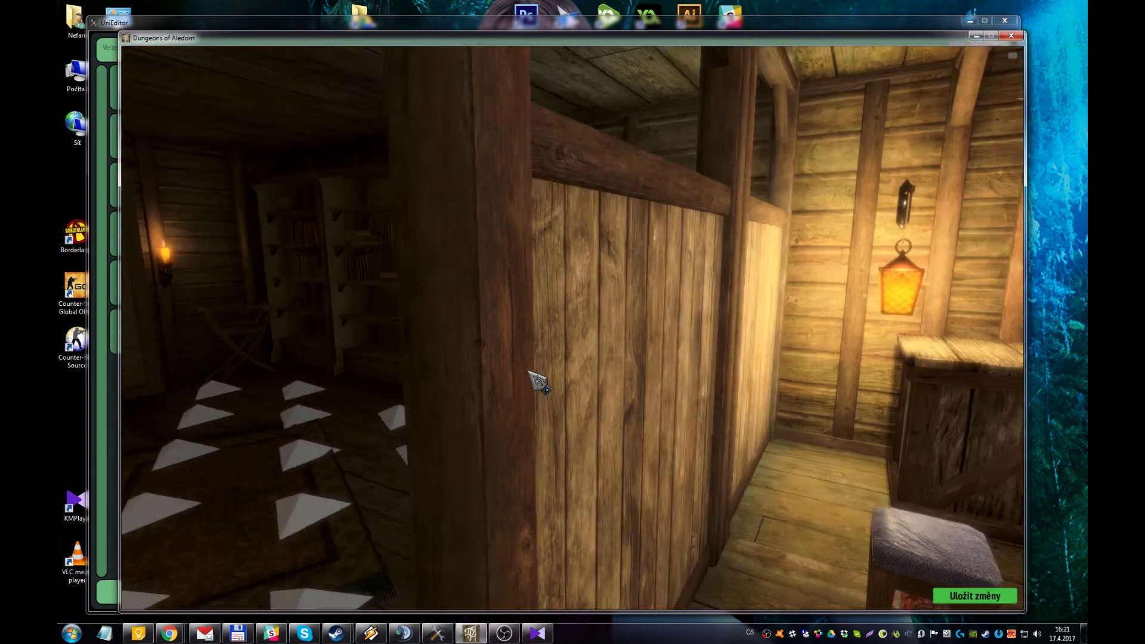
key("Left")
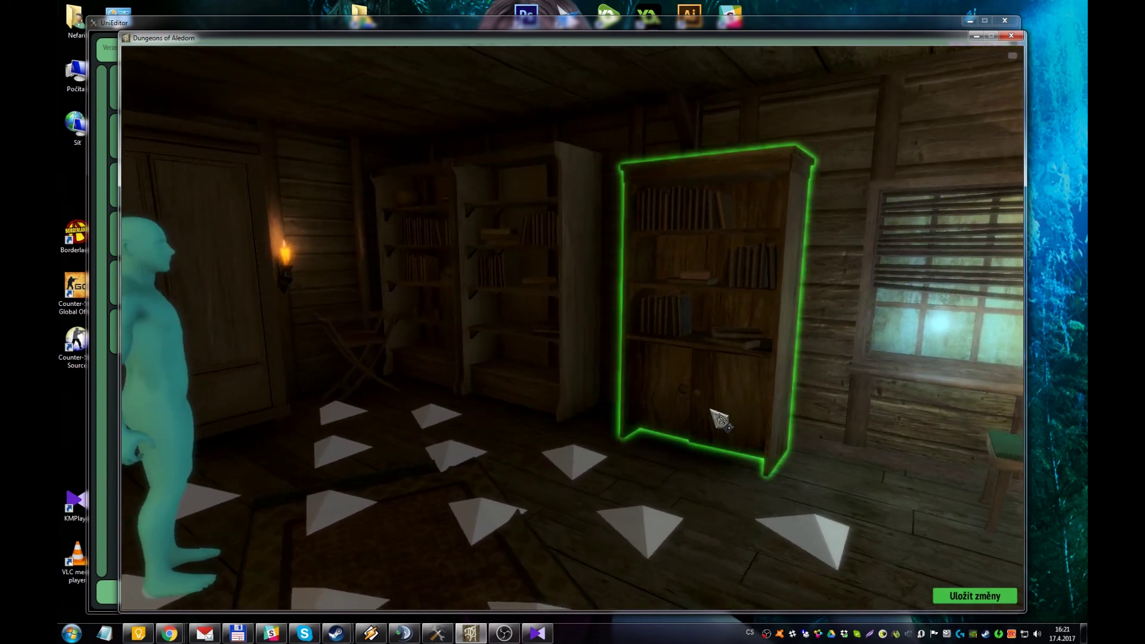
key("Left")
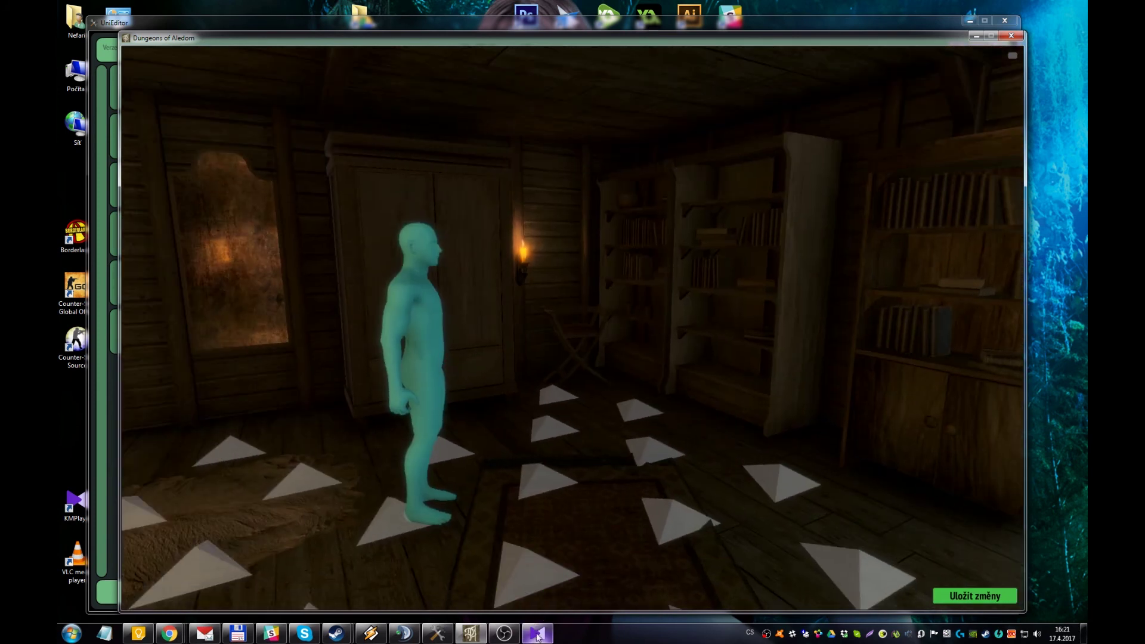